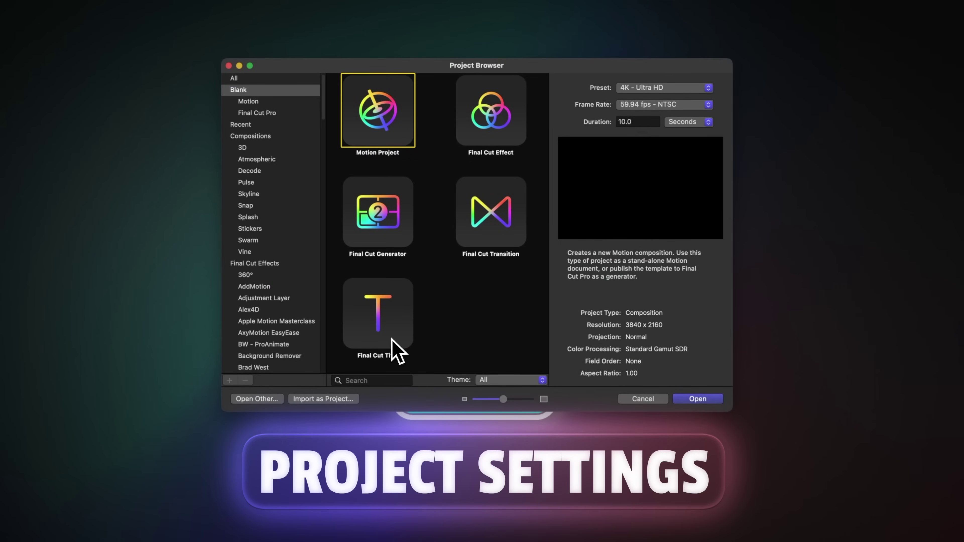
- Create a 4K Ultra HD, 59.94 fps, 10-second Final Cut Title project and delete its Type Text Here layer
click(391, 340)
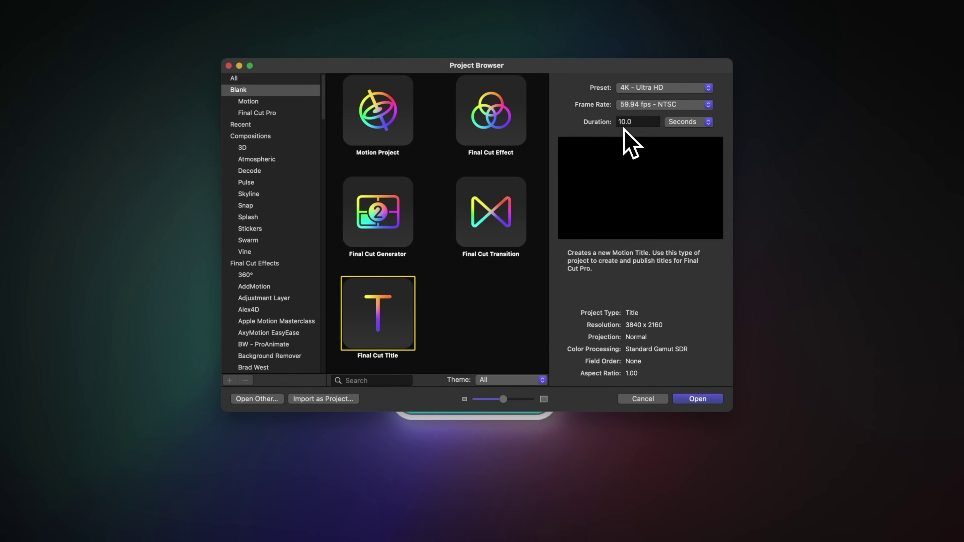
click(683, 400)
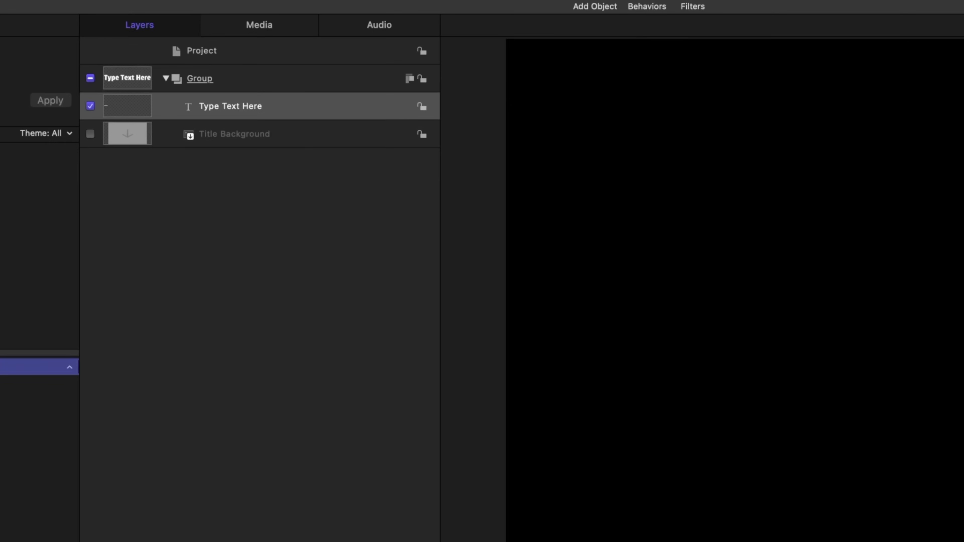
click(227, 107)
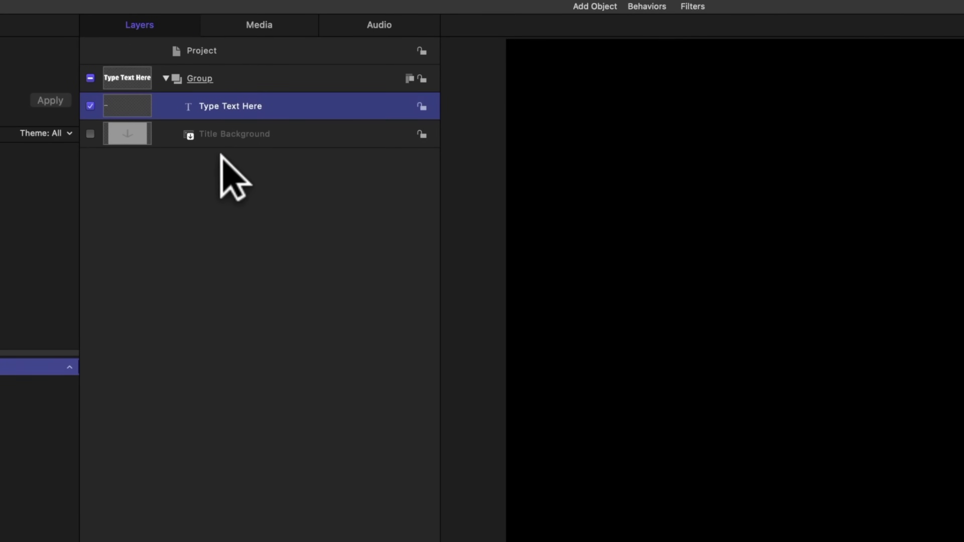
key(Delete)
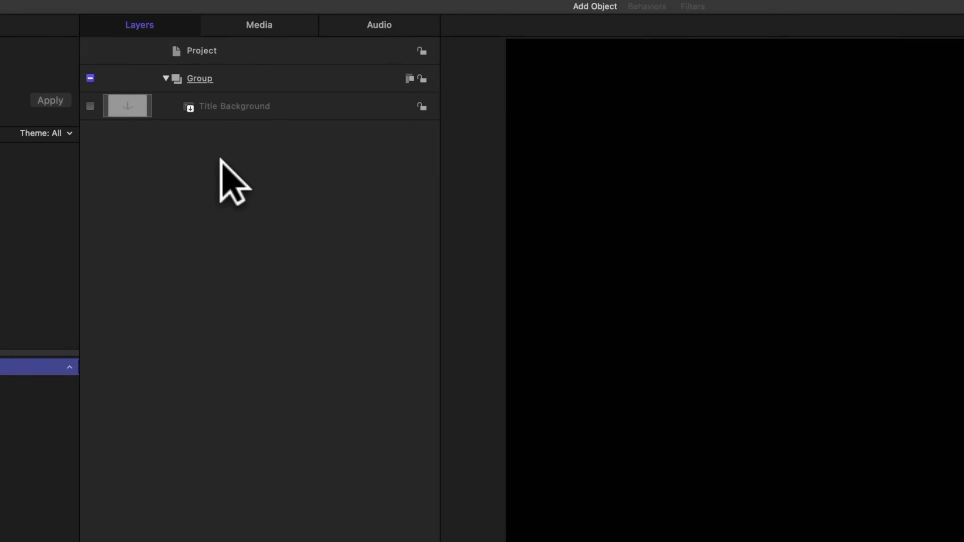
- Enable the Title Background layer and fill it with the blue-sky .mp4 clip from the 2. Stock footage folder
click(89, 104)
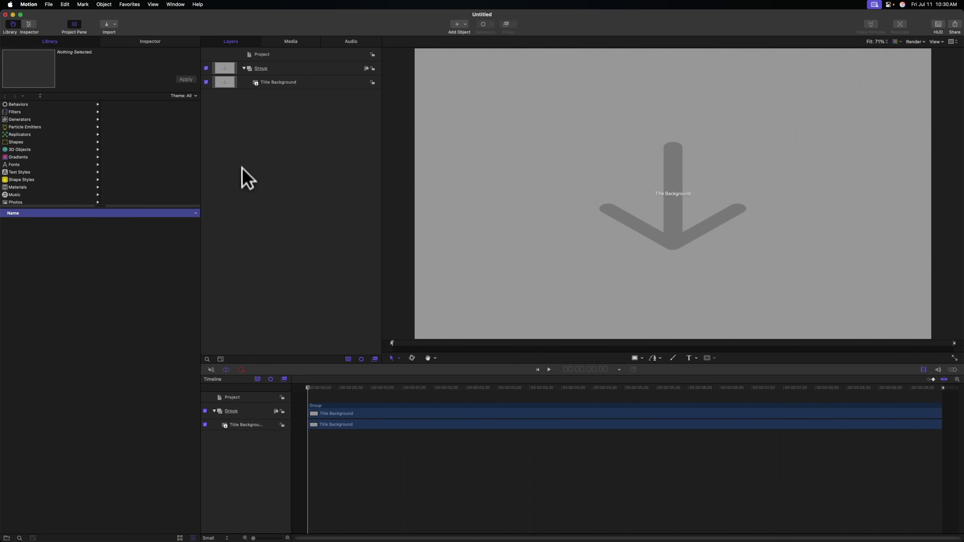
mouse_move(298, 536)
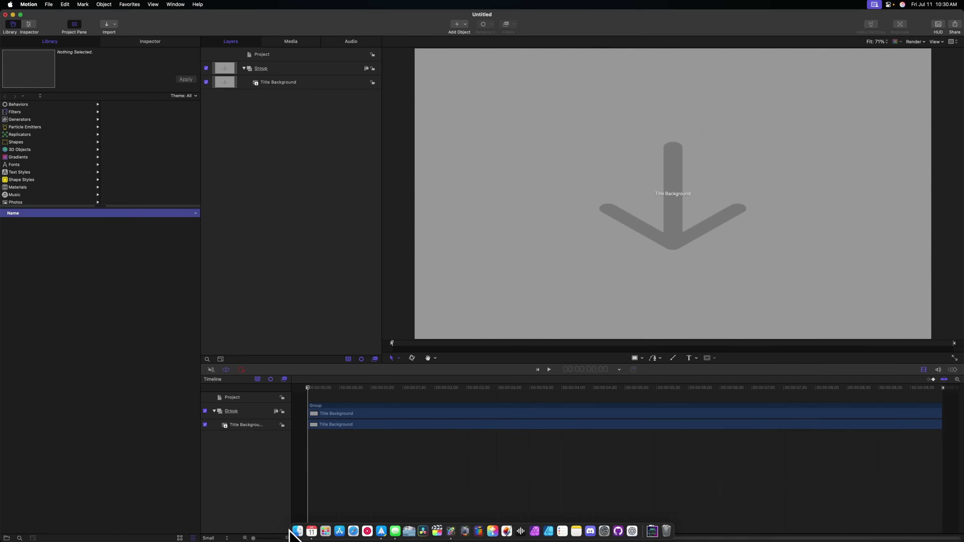
click(299, 532)
drag(607, 131, 692, 159)
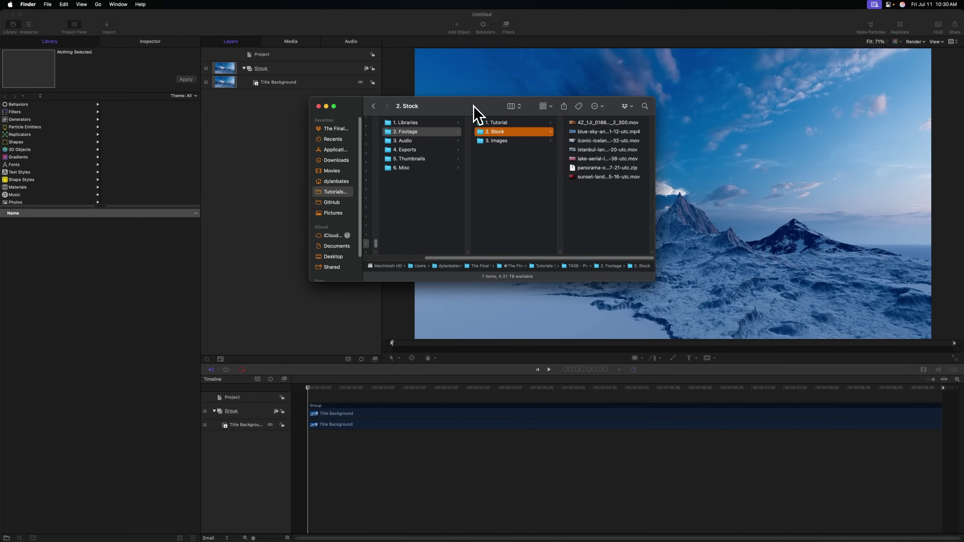
key(super+w)
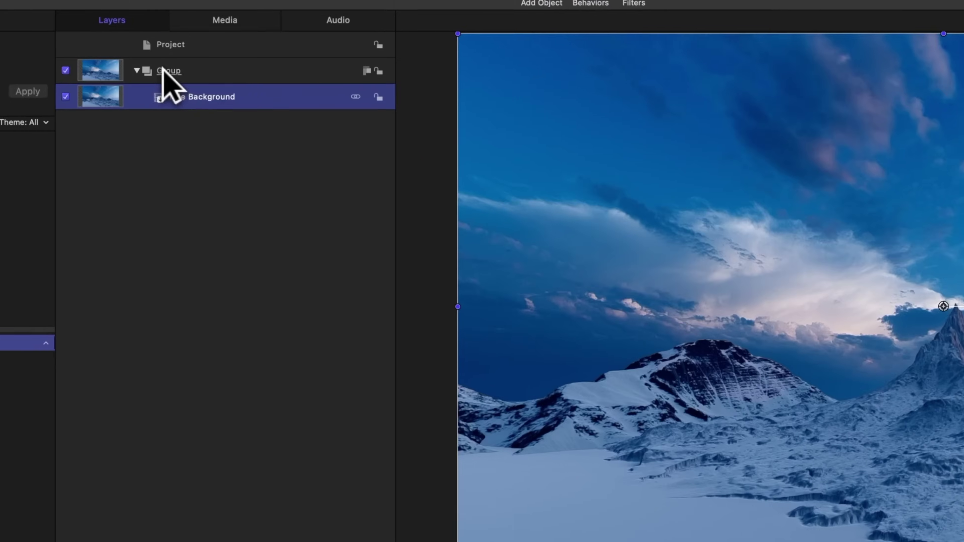
- Rename the group holding the Title Background to Original
double_click(257, 68)
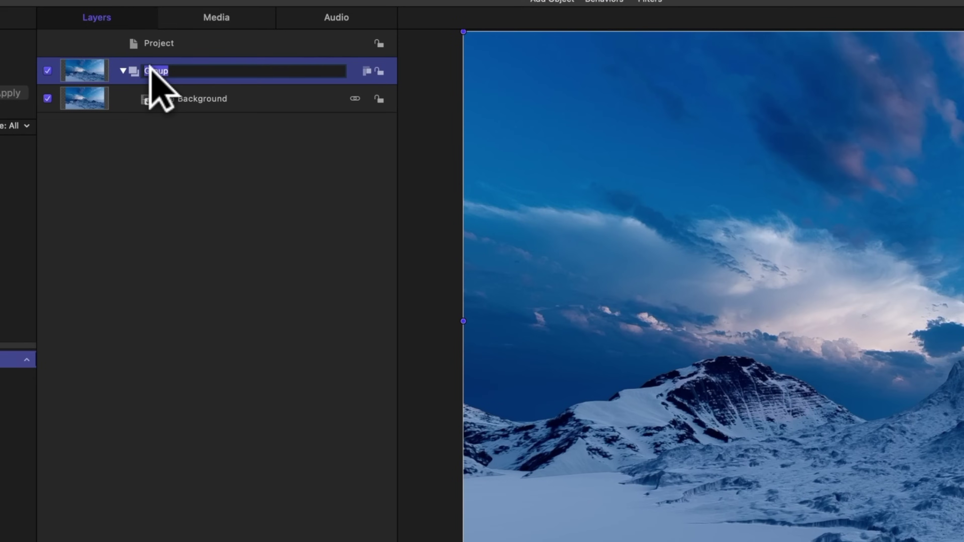
text(Original)
key(Return)
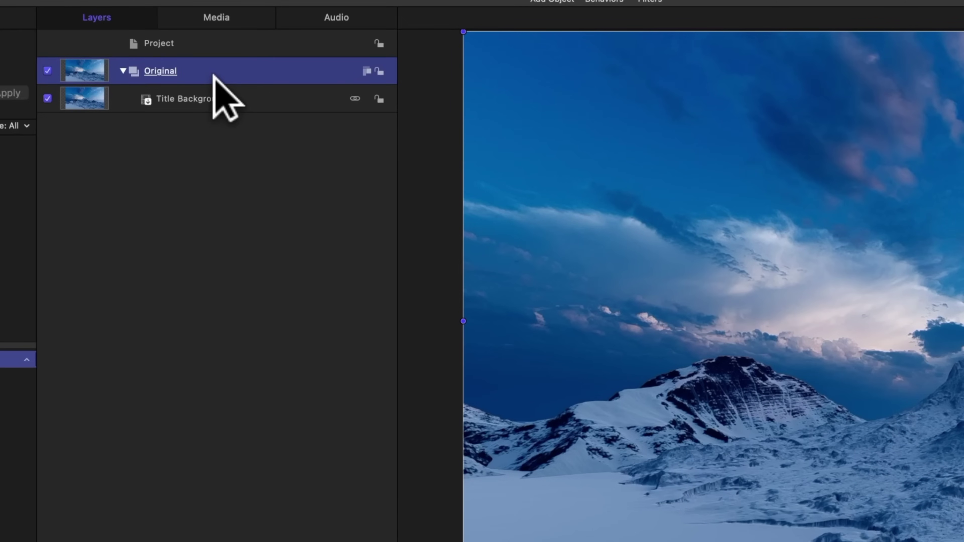
- Make a clone layer of the Original group
click(239, 102)
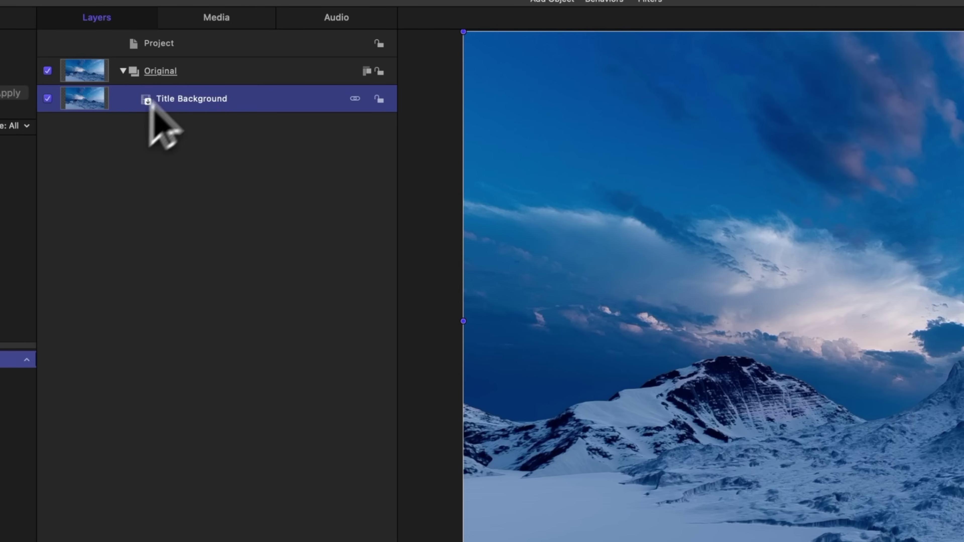
click(192, 71)
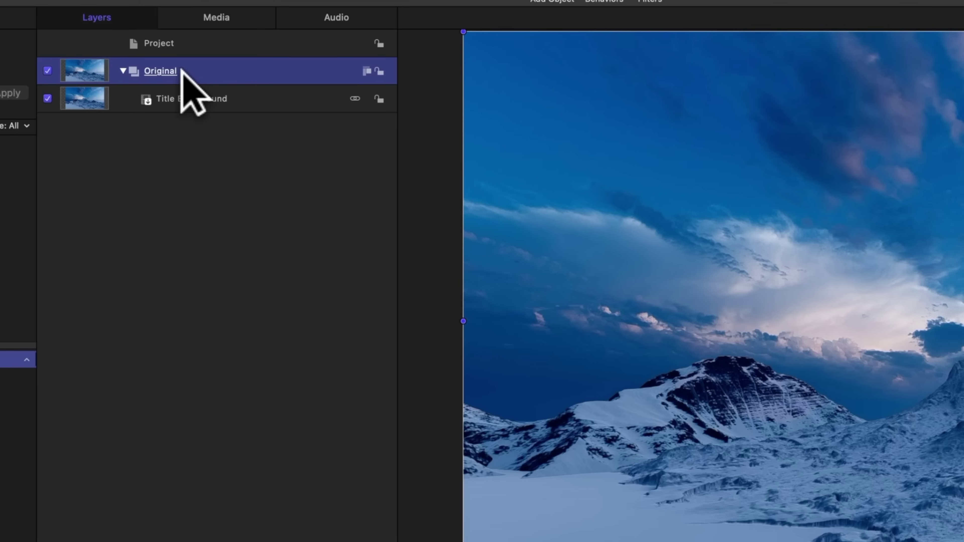
right_click(191, 74)
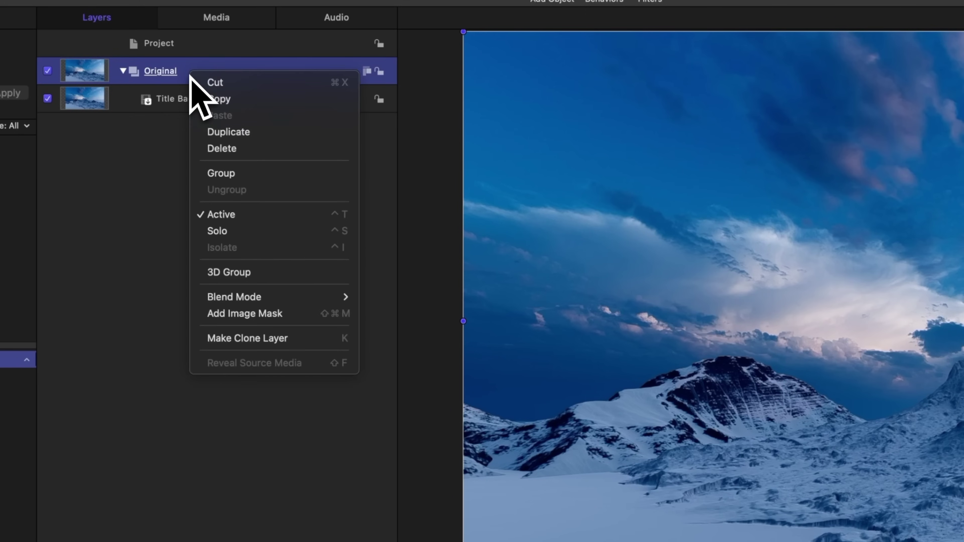
click(315, 338)
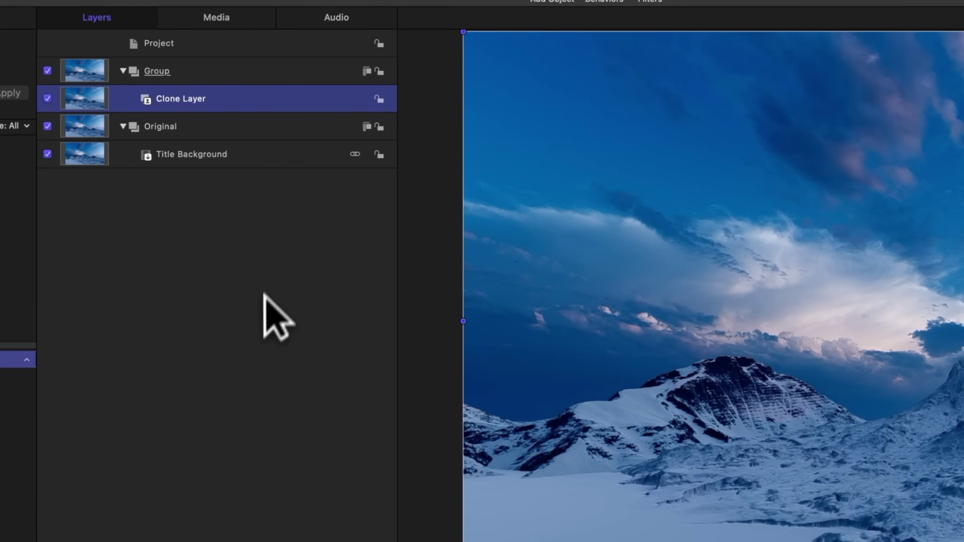
- Try moving the Title Background down and to the left to test its link with the clone layer, and undo the move
click(205, 120)
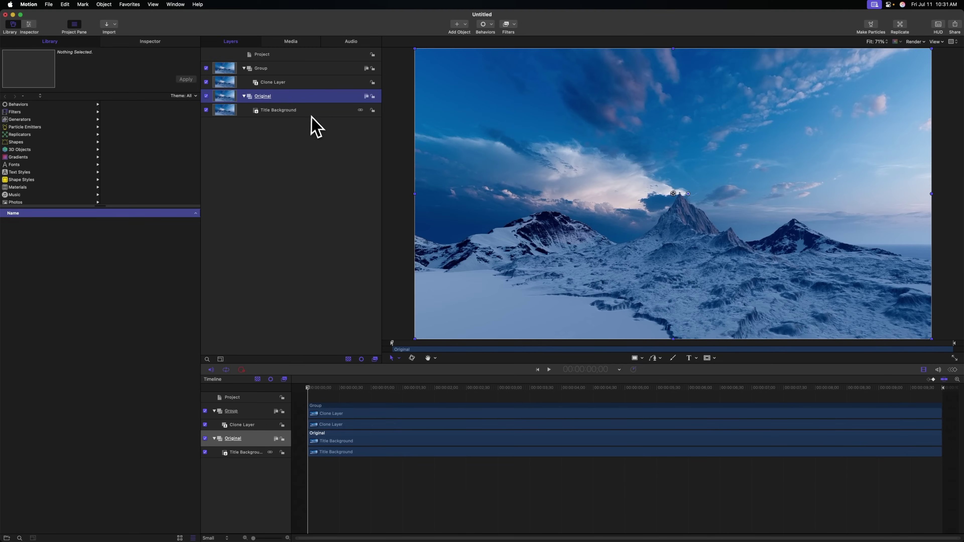
click(257, 154)
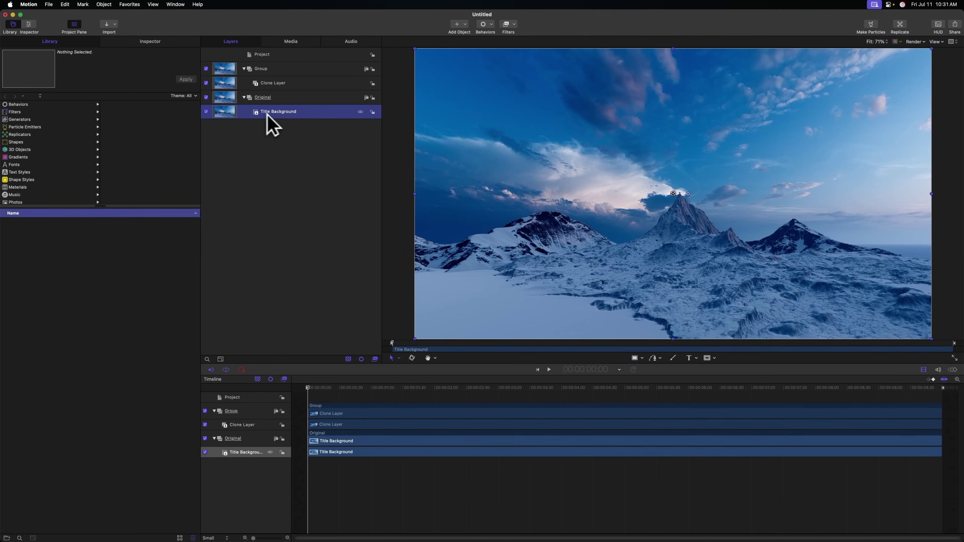
drag(640, 144, 585, 232)
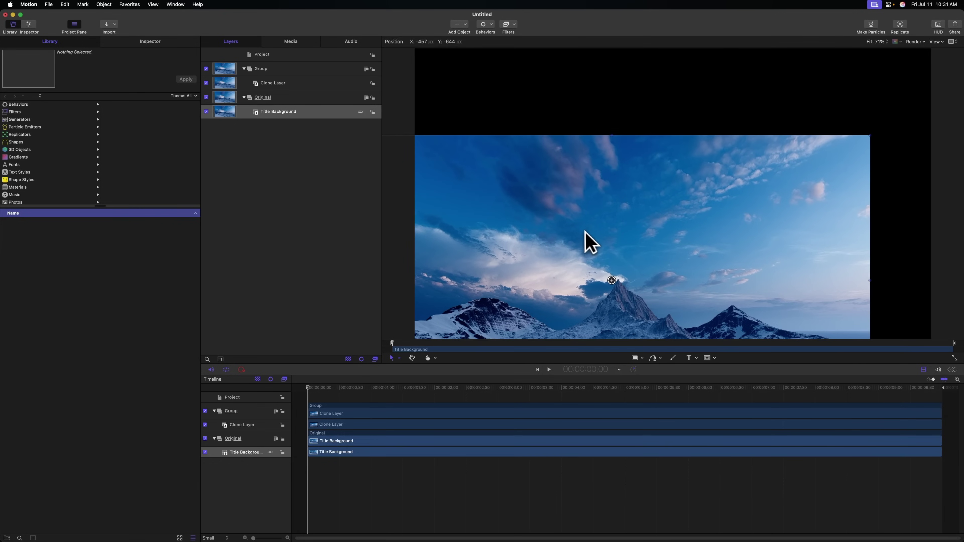
click(310, 83)
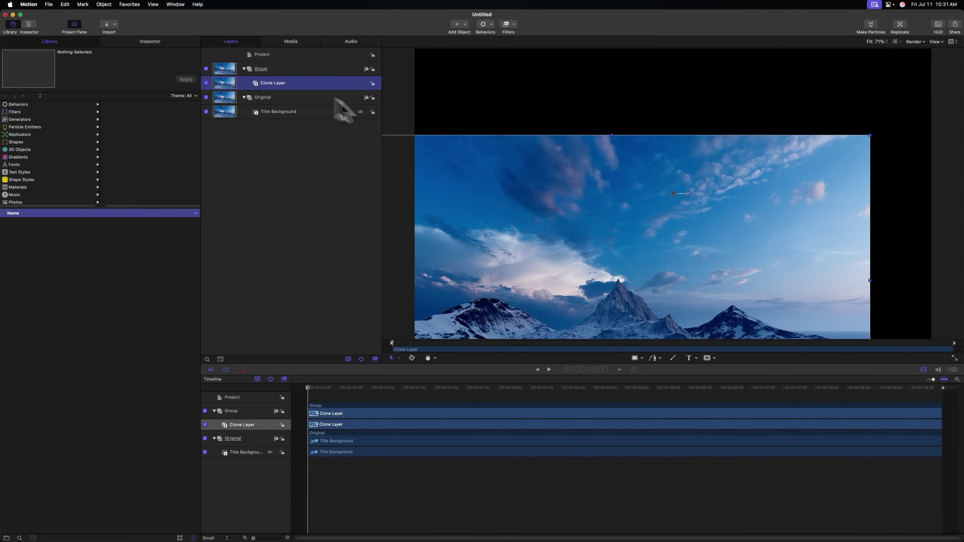
mouse_move(630, 200)
mouse_down()
mouse_move(678, 247)
mouse_move(635, 248)
mouse_move(631, 202)
mouse_up()
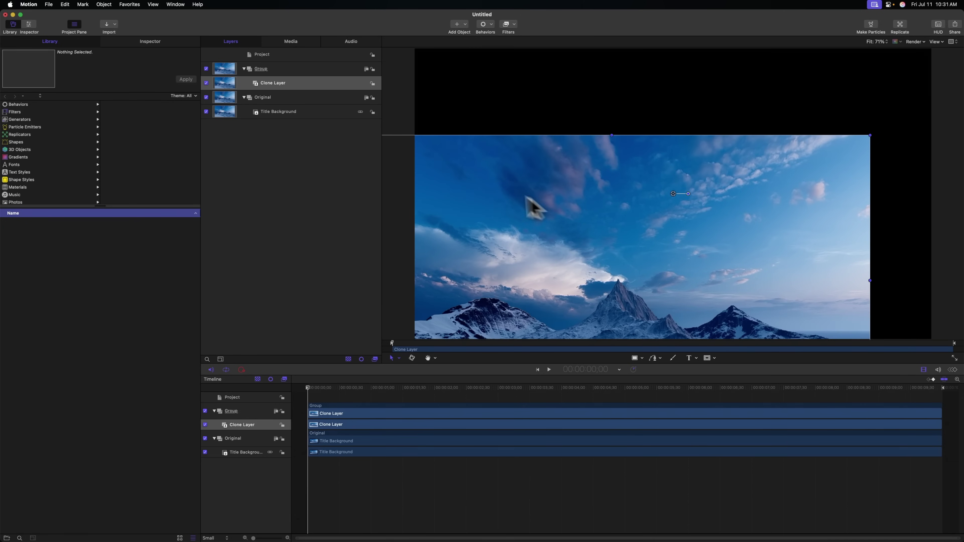
key(super+z)
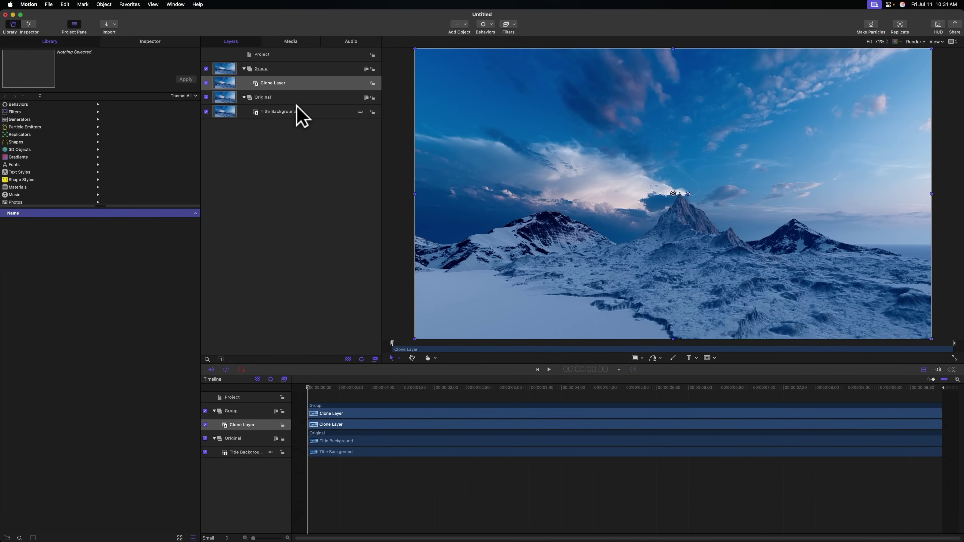
- Rename the clone layer's group to Fx Group
click(293, 114)
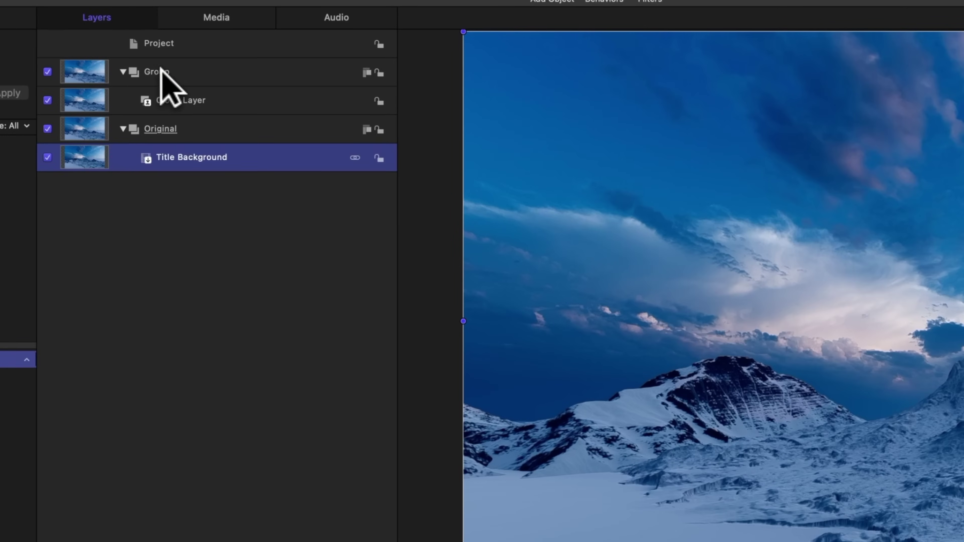
double_click(262, 68)
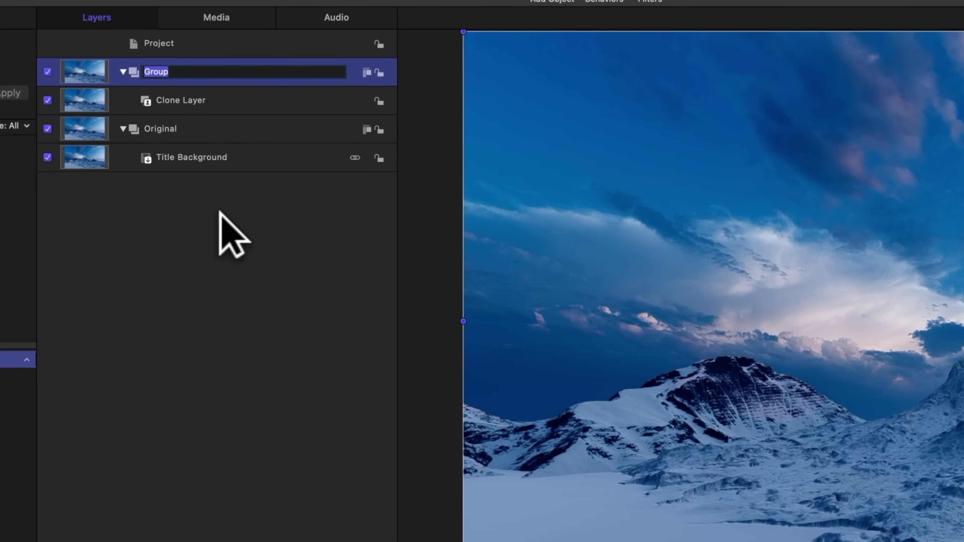
text(Fx Group)
key(Return)
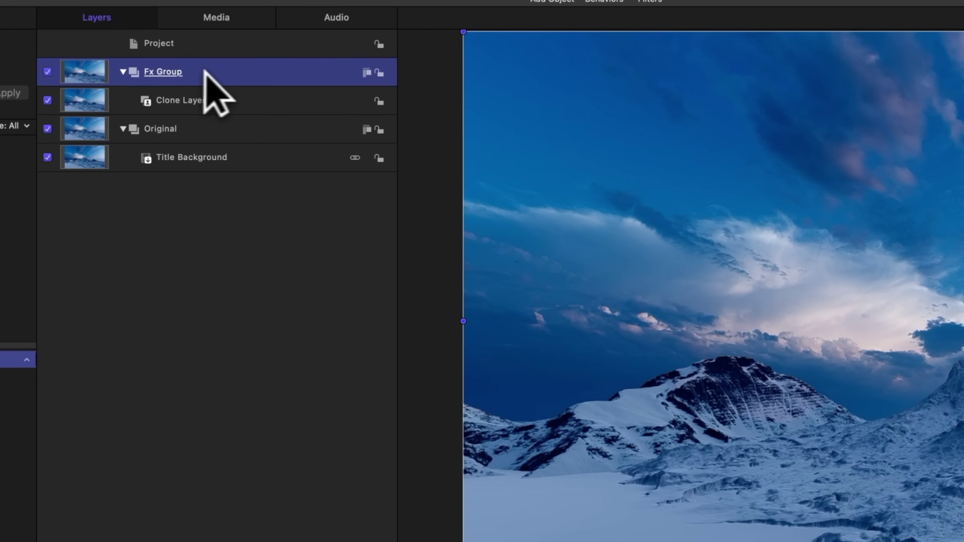
- Collapse the Original group and add a new group named Masker Group at the top of the layer stack
click(189, 129)
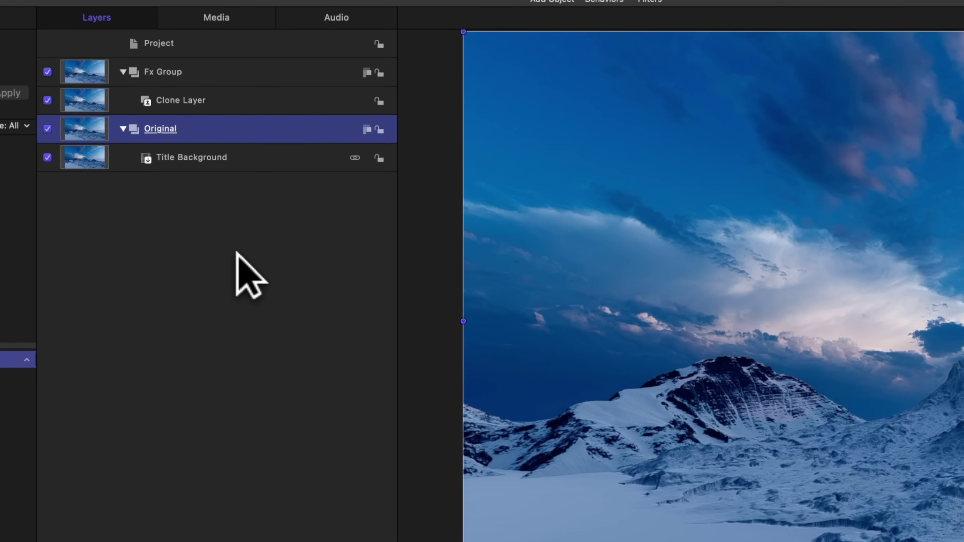
click(123, 129)
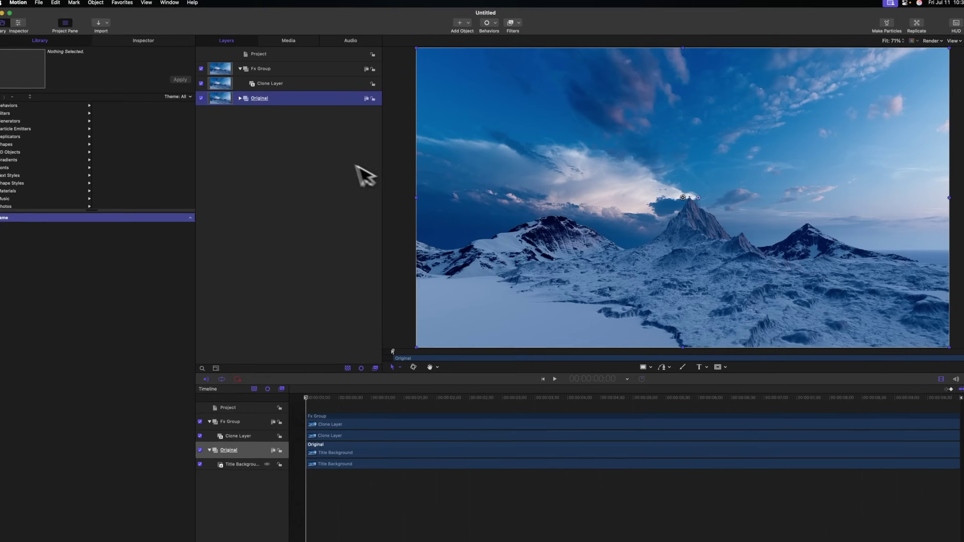
right_click(345, 178)
click(353, 253)
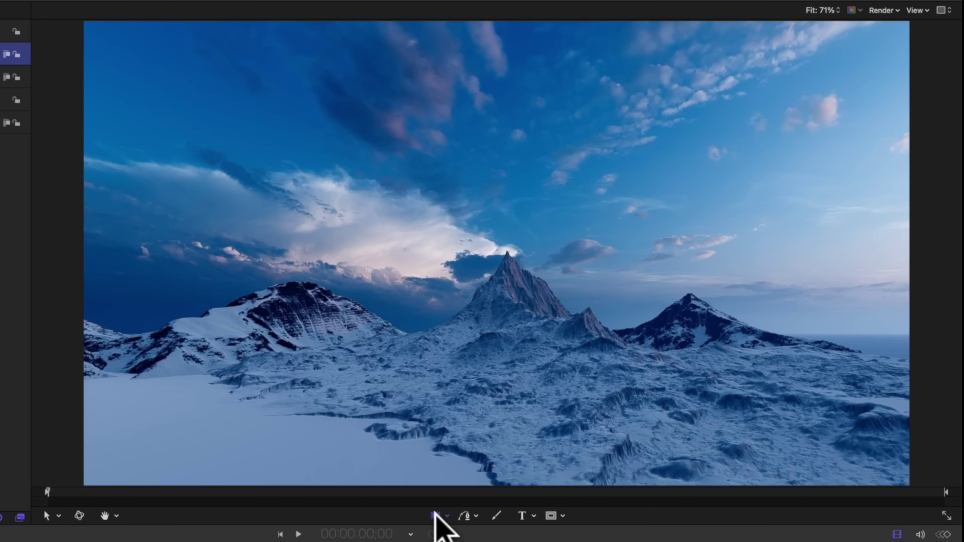
- Draw a white rectangle about 1925 px wide in the Masker Group and reset its position to the frame's centre
key(r)
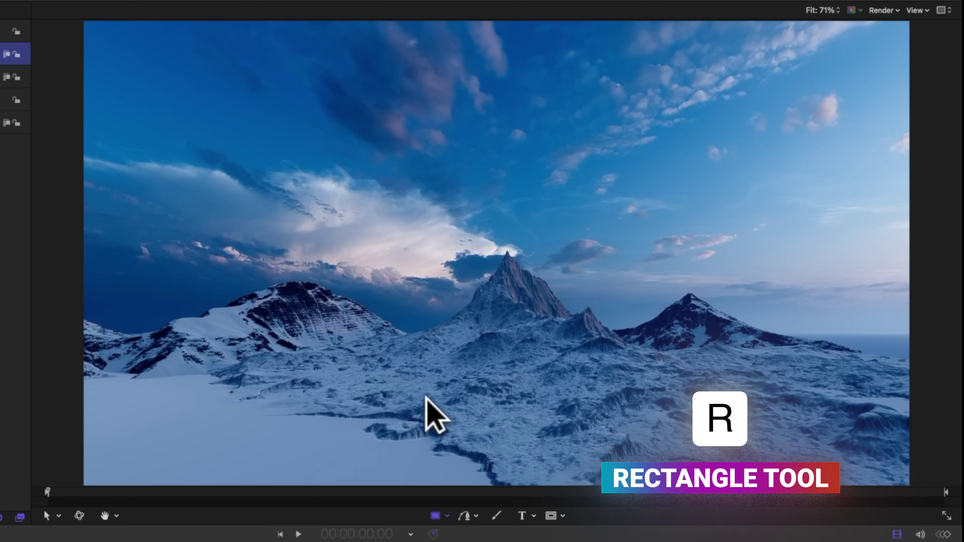
drag(312, 185, 728, 280)
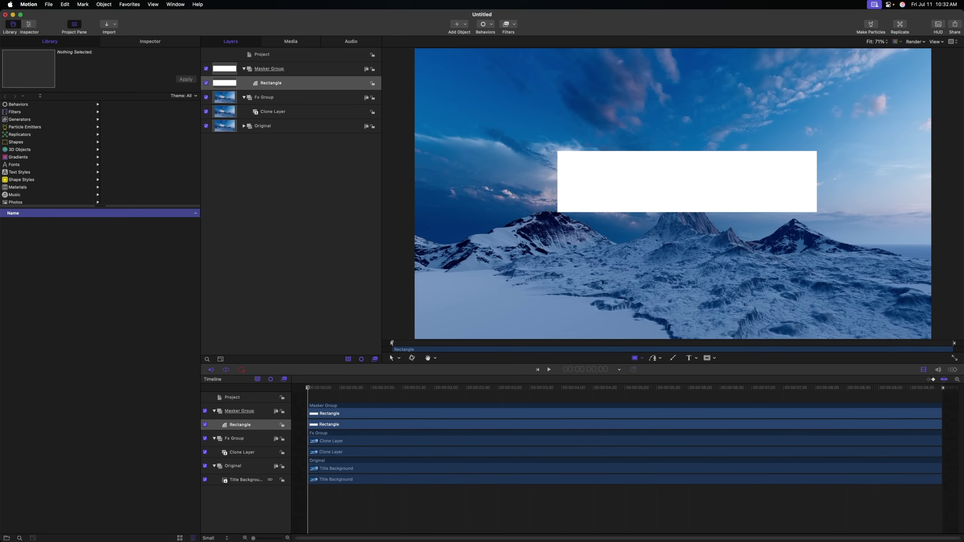
click(173, 40)
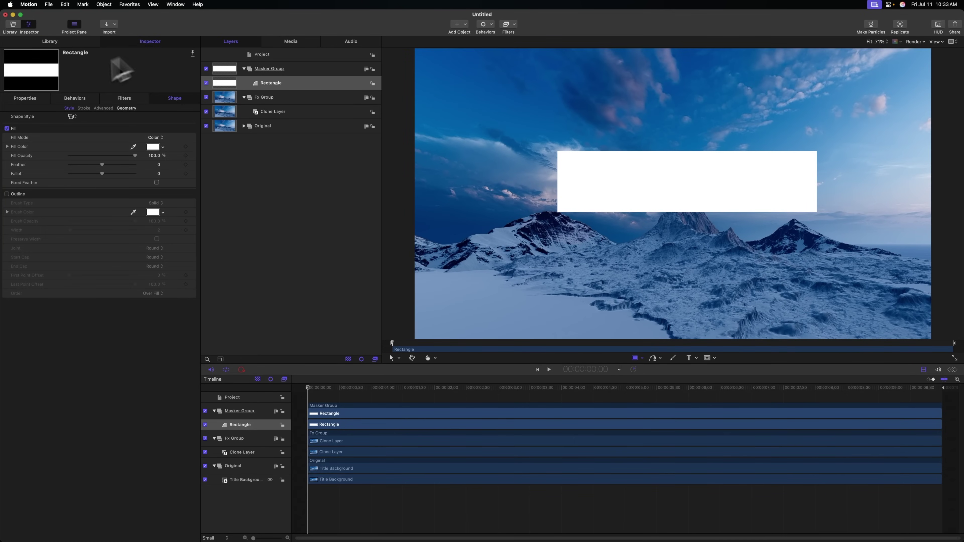
click(24, 98)
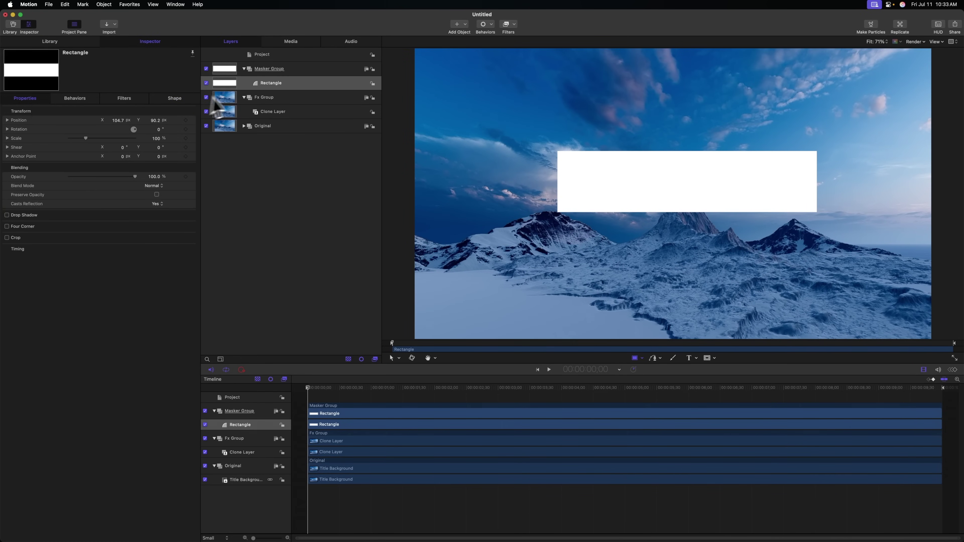
click(192, 120)
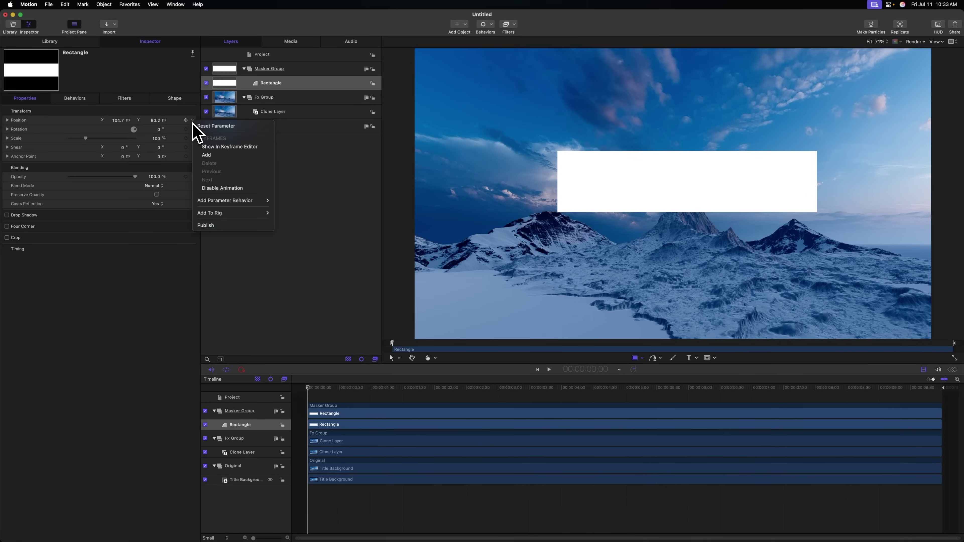
click(216, 126)
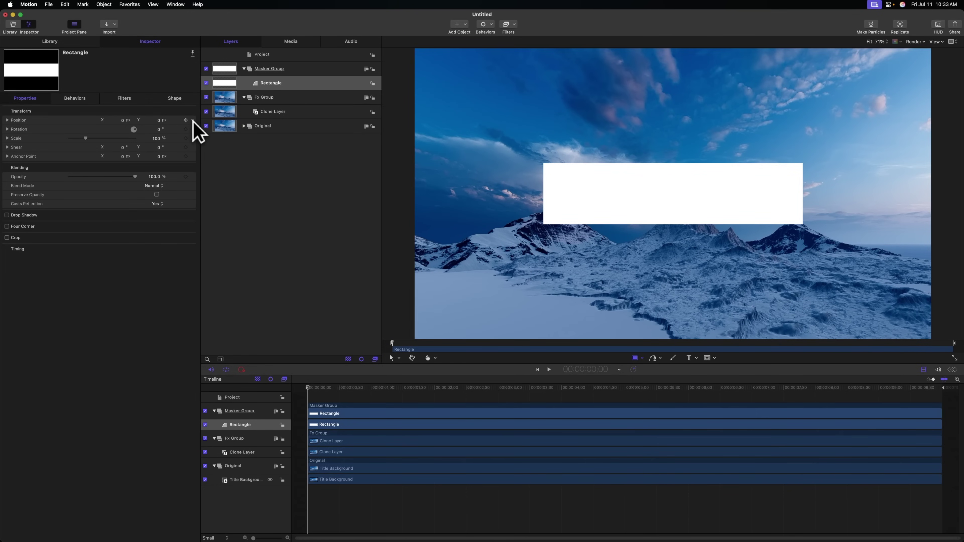
- Round the rectangle's corners by setting its geometry Roundness to 50
click(173, 99)
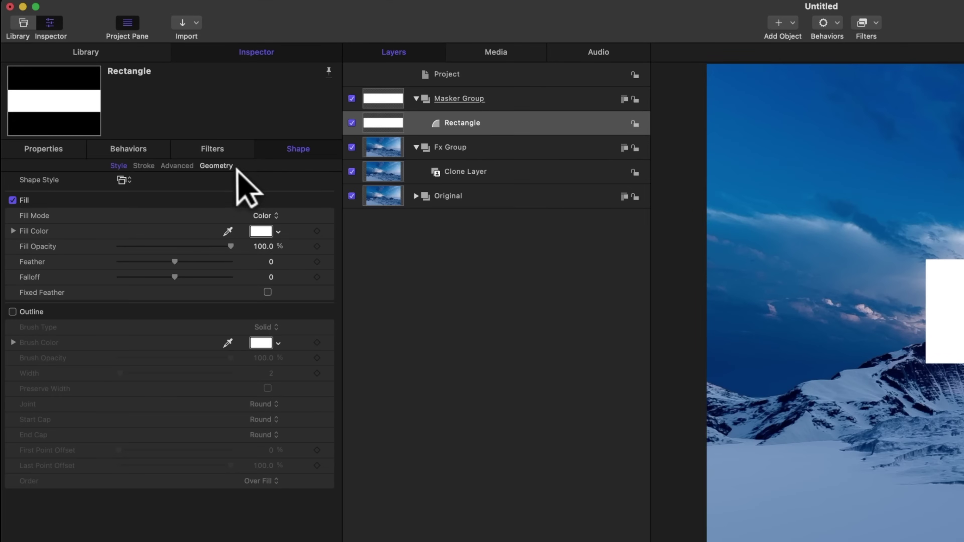
click(230, 167)
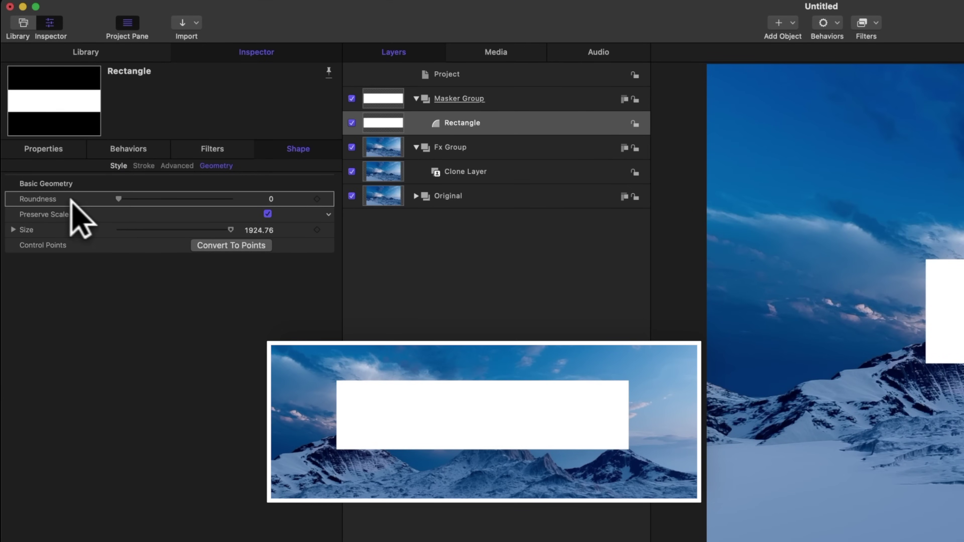
drag(119, 198, 505, 200)
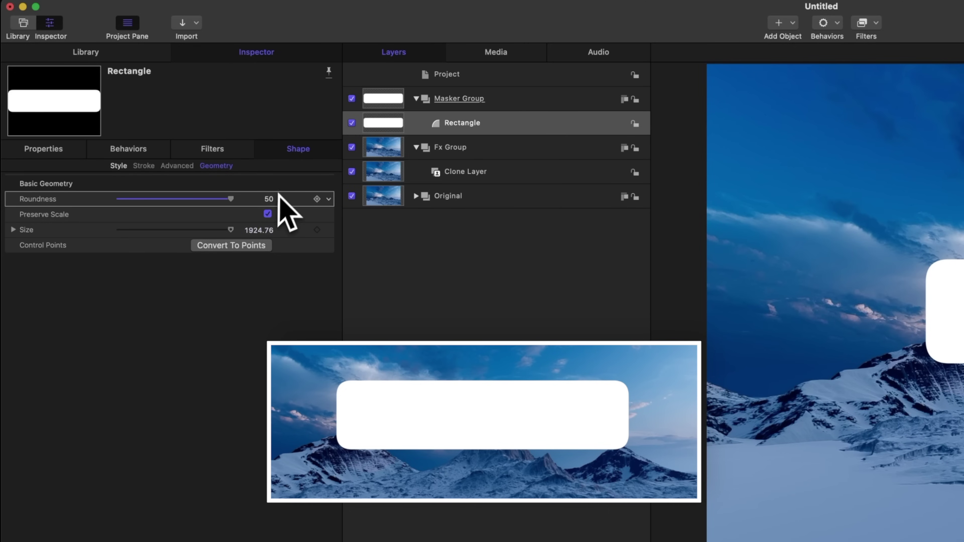
drag(272, 200, 272, 200)
key(cmd+z)
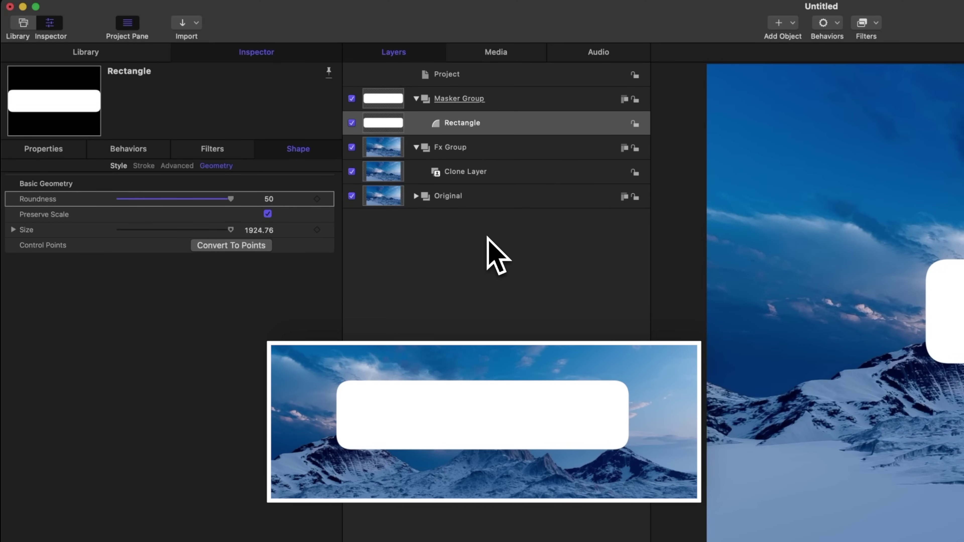
- Add an image mask to the Clone Layer with Masker Group as its source, and check the cutout with the Original group temporarily hidden
click(476, 172)
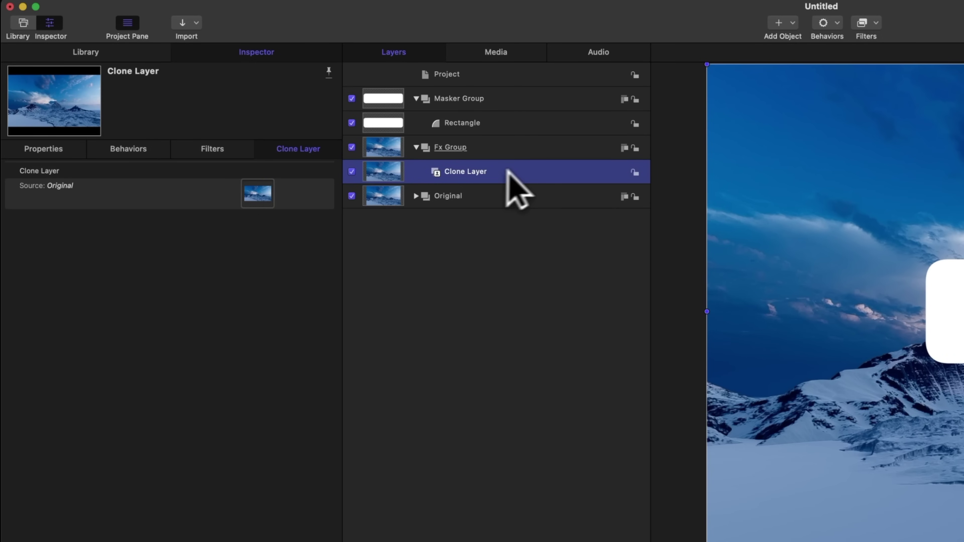
right_click(532, 172)
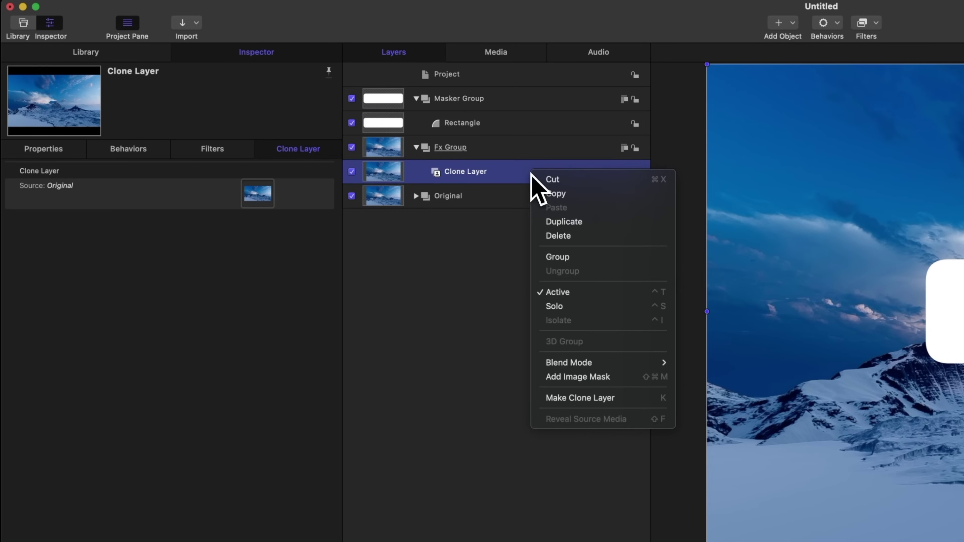
click(638, 381)
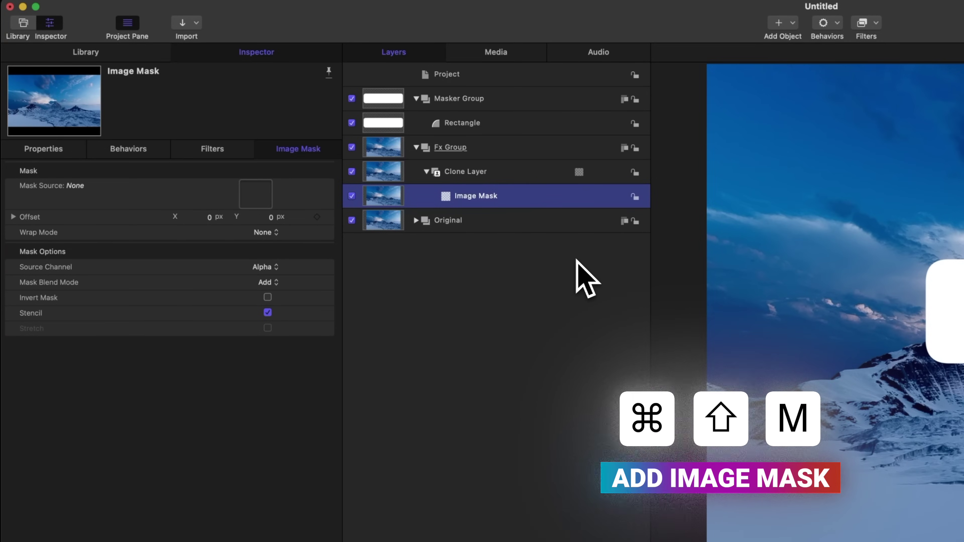
drag(388, 95, 377, 198)
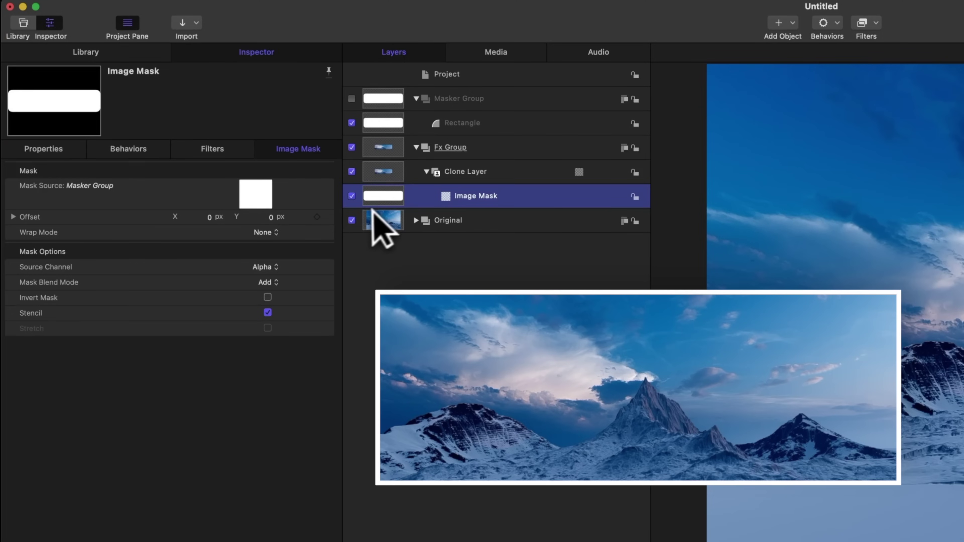
click(351, 219)
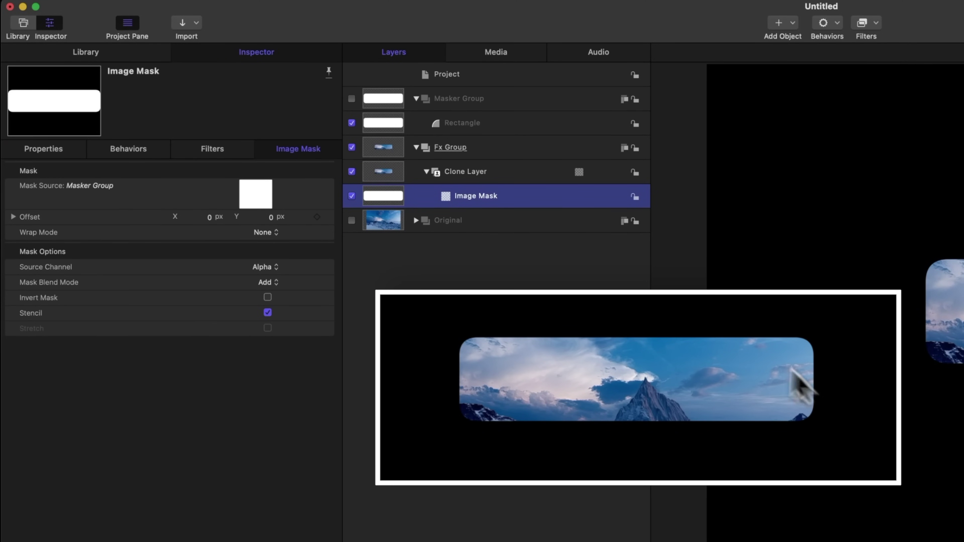
click(352, 220)
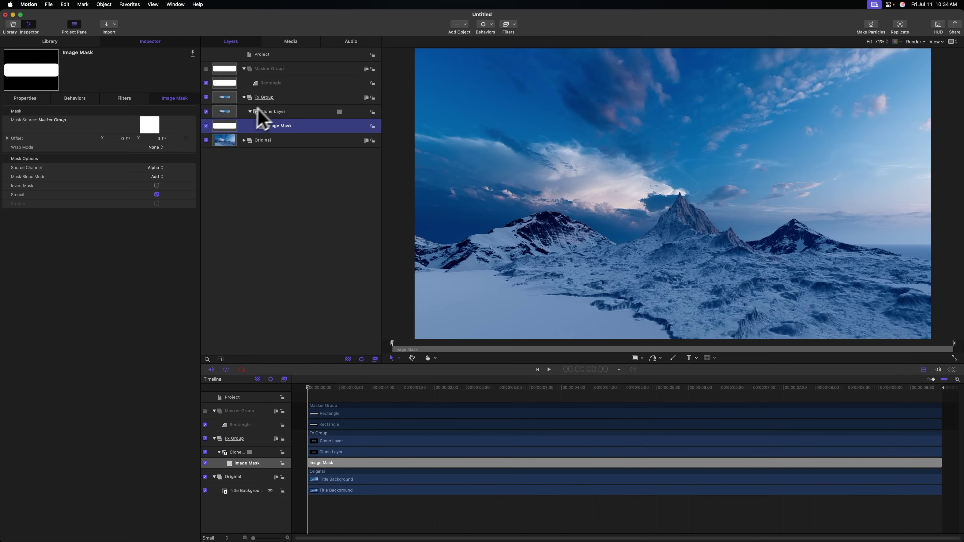
- Apply a Zoom Blur filter to the Clone Layer and set its Amount to 32
click(279, 111)
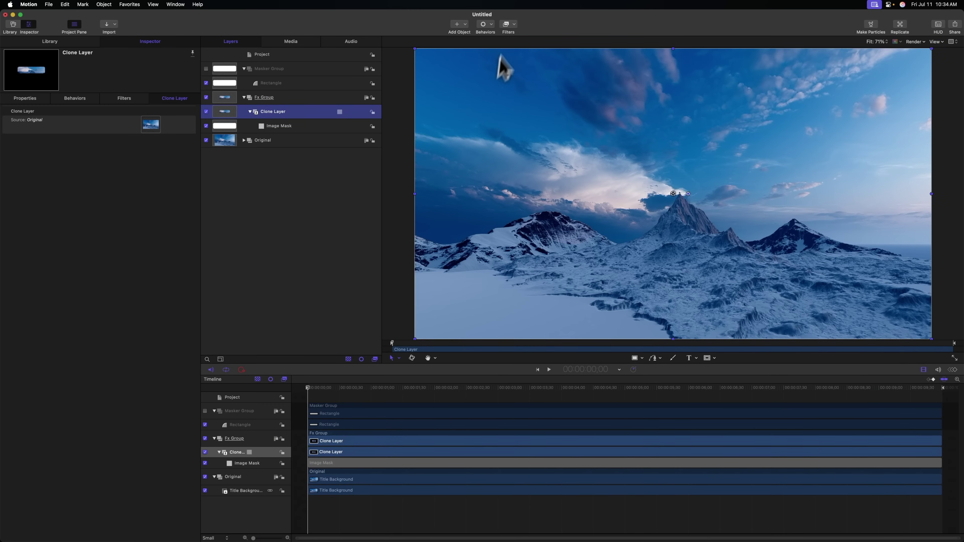
click(508, 25)
mouse_move(548, 51)
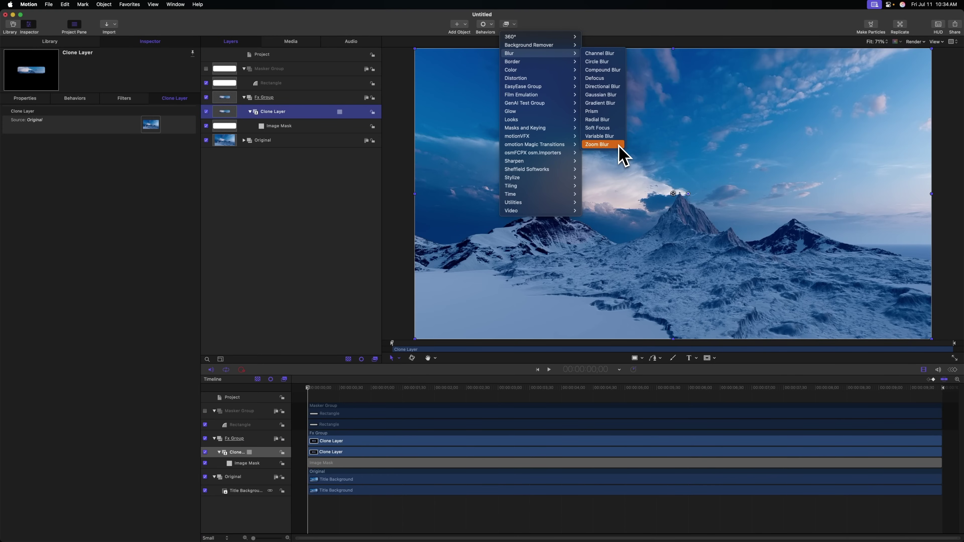
click(604, 144)
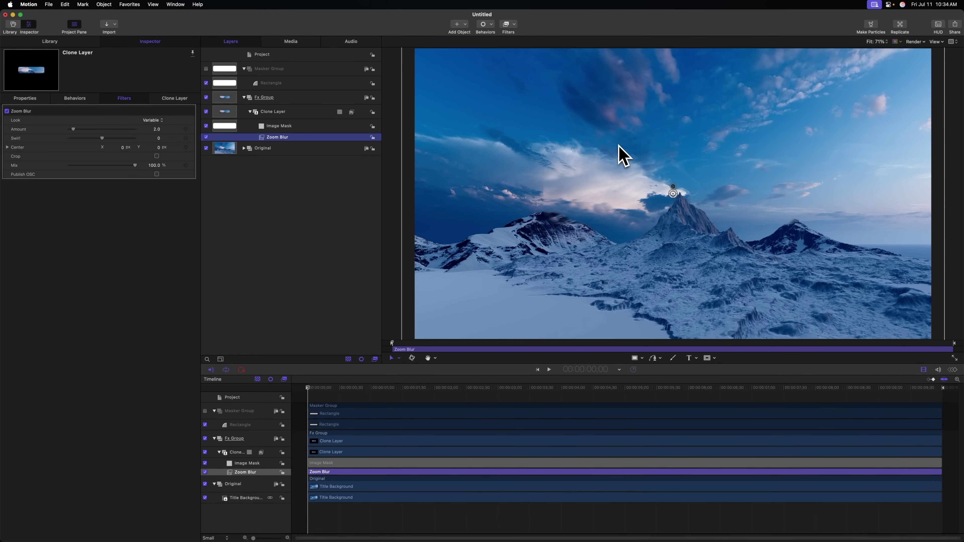
drag(74, 129, 200, 133)
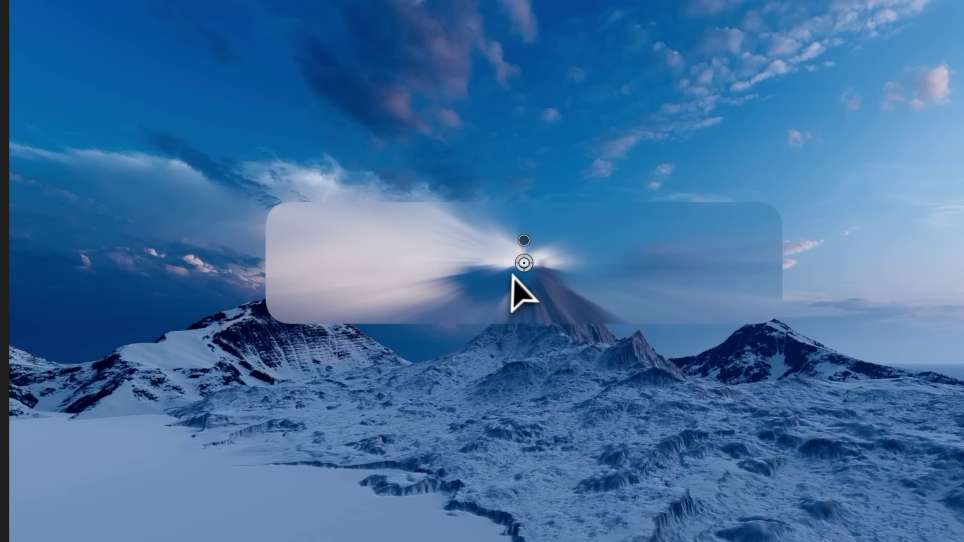
- Try moving the Zoom Blur centre and the masker rectangle on the canvas
drag(520, 271, 551, 259)
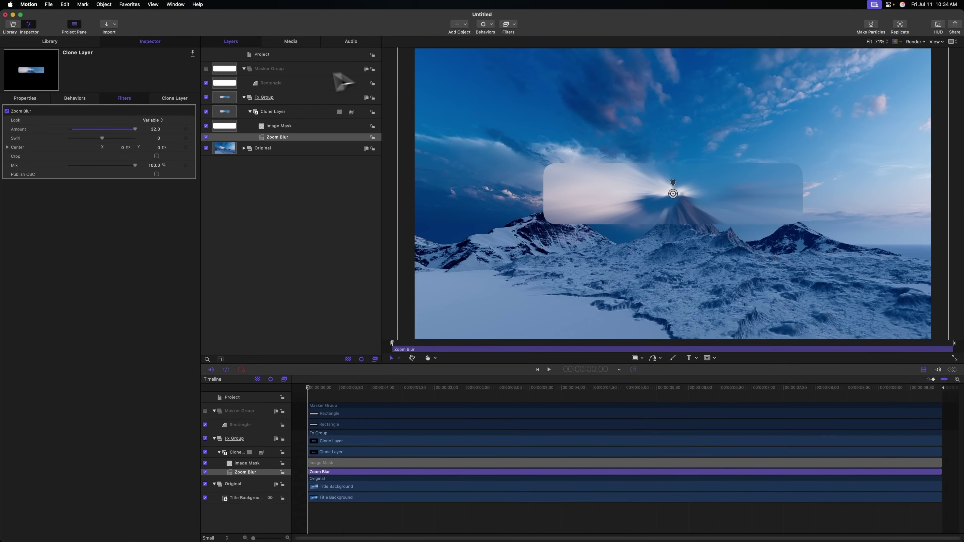
click(295, 84)
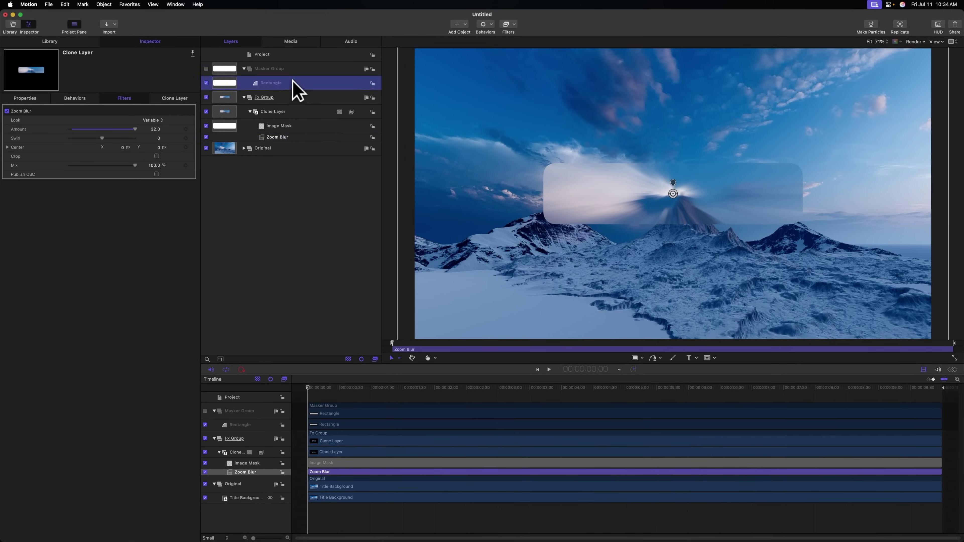
mouse_move(639, 203)
mouse_down()
mouse_move(605, 249)
mouse_move(581, 142)
mouse_move(706, 262)
mouse_move(642, 218)
mouse_up()
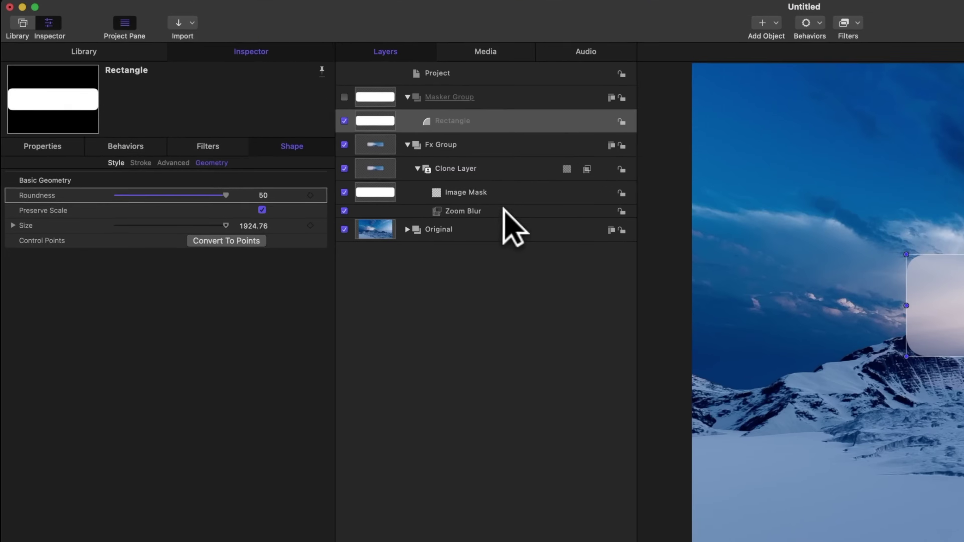
- Add a Link parameter behavior to the X value of the Zoom Blur's Center
click(298, 142)
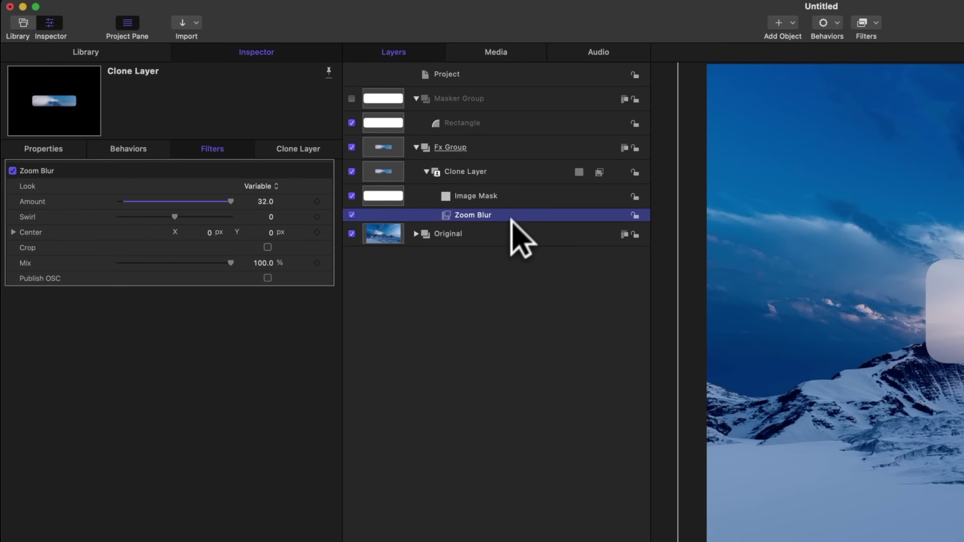
click(47, 234)
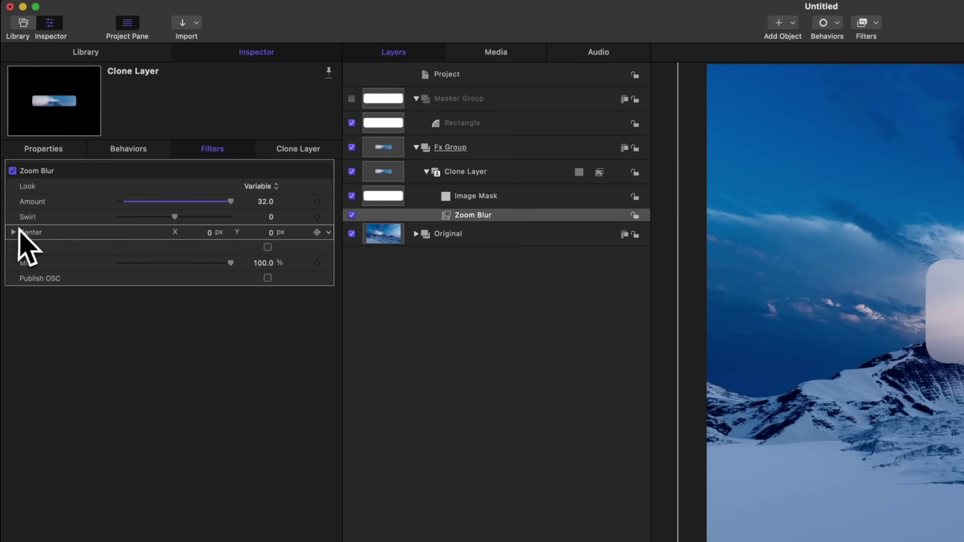
click(13, 232)
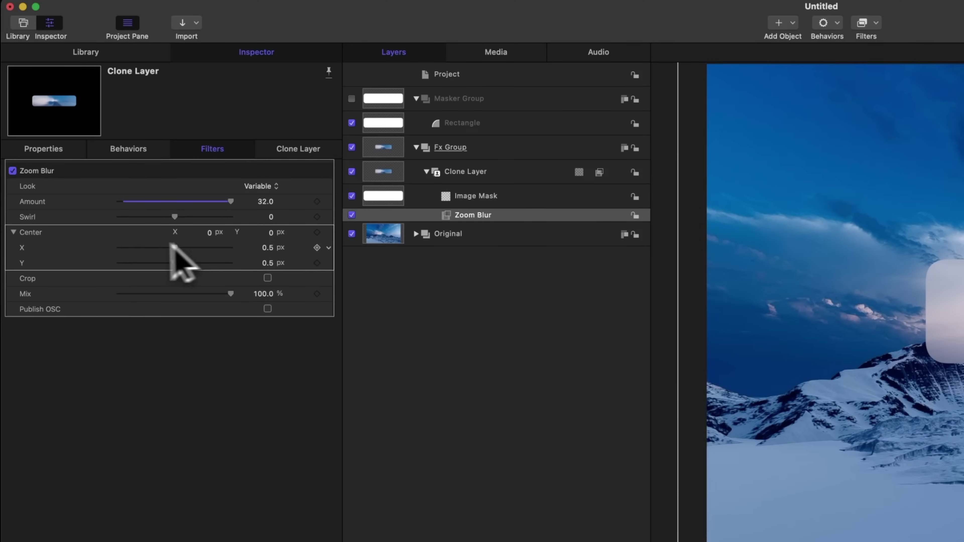
click(329, 248)
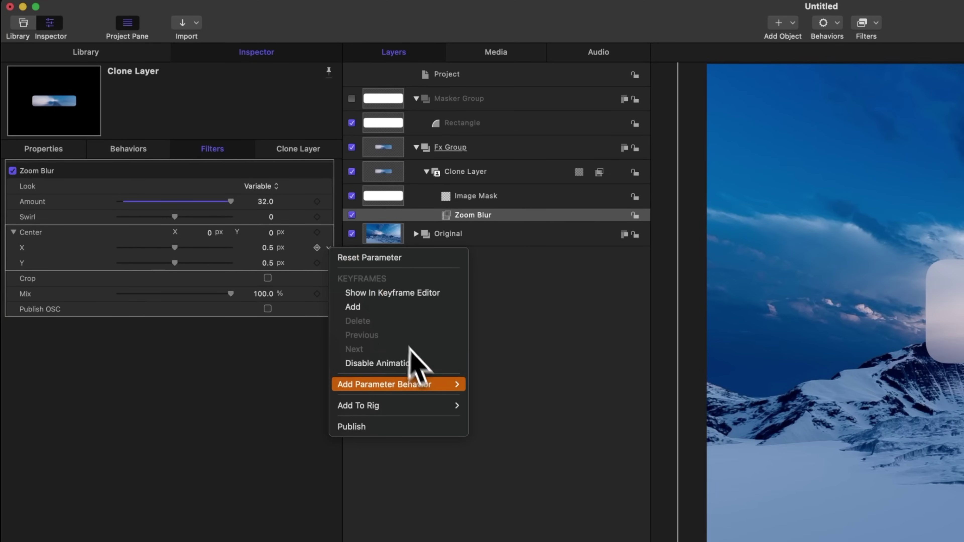
mouse_move(426, 384)
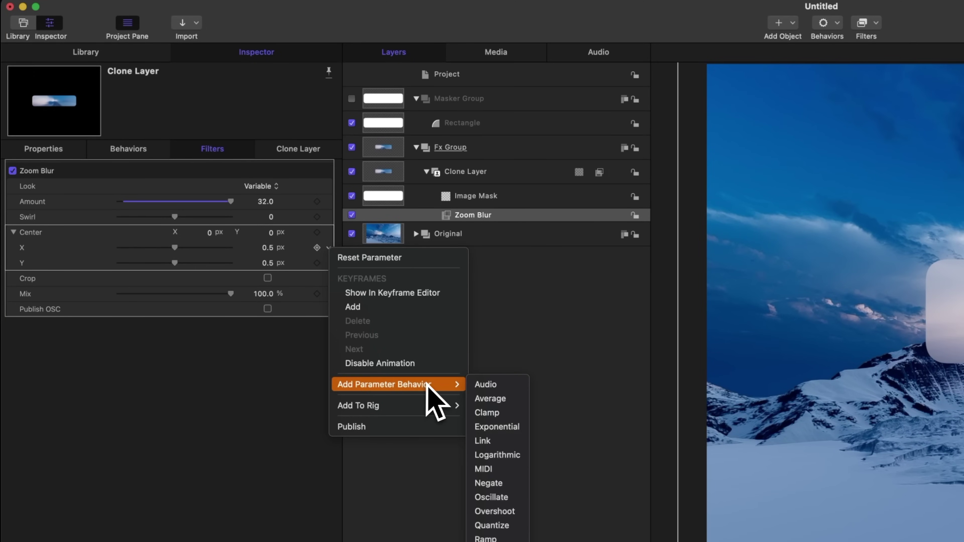
click(509, 445)
- Rename the new link behavior under the Clone Layer as Link Position X
click(467, 231)
click(459, 228)
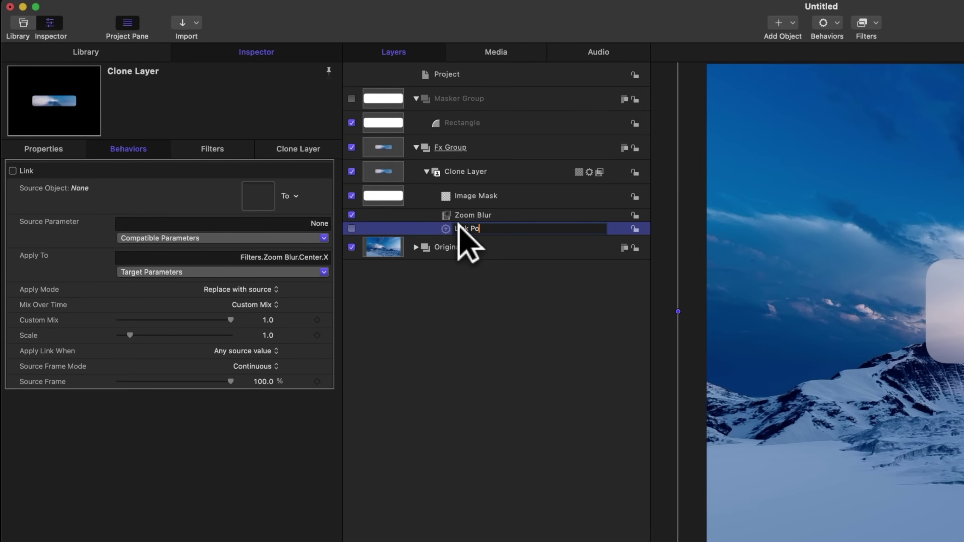
text(Position X)
key(Return)
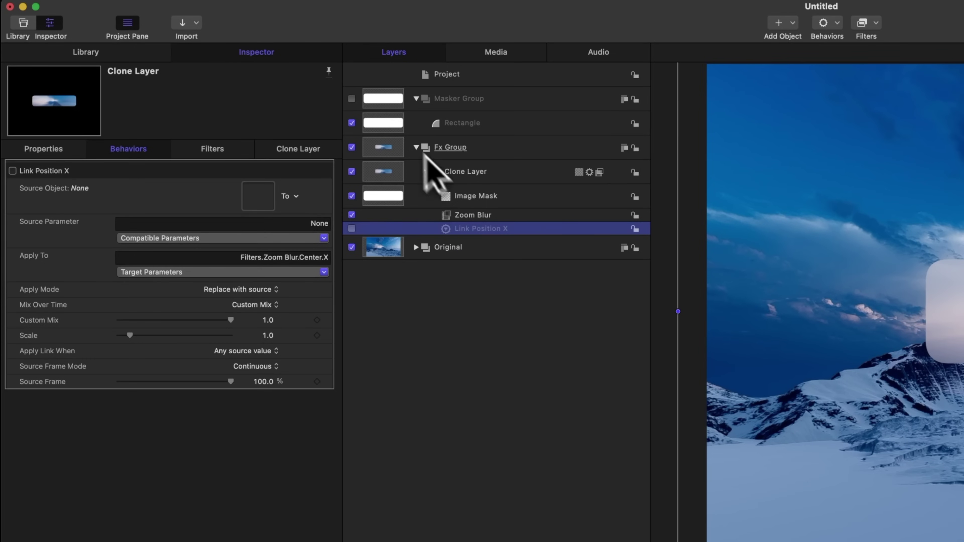
- Link the behavior to the masker Rectangle, using its Transform Position X property as the source parameter
drag(391, 123, 236, 192)
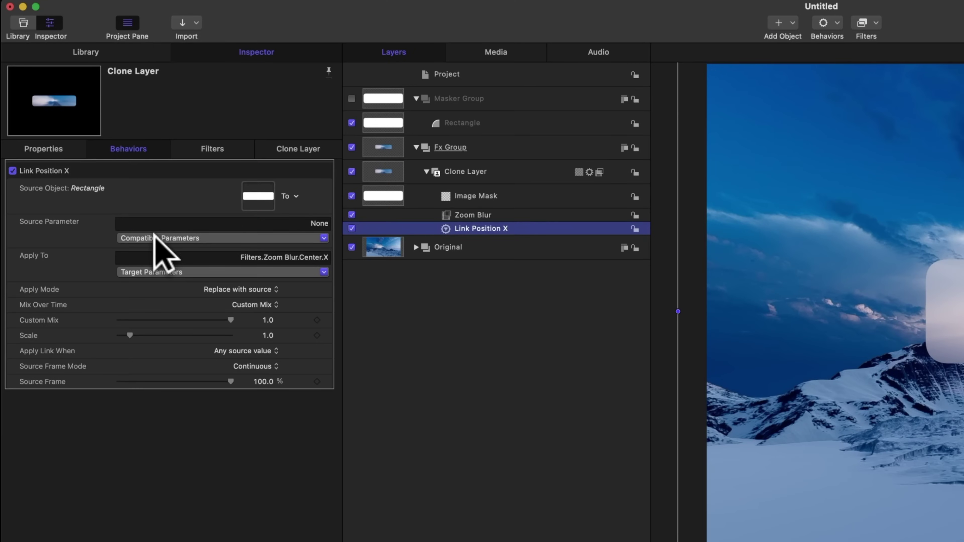
click(156, 237)
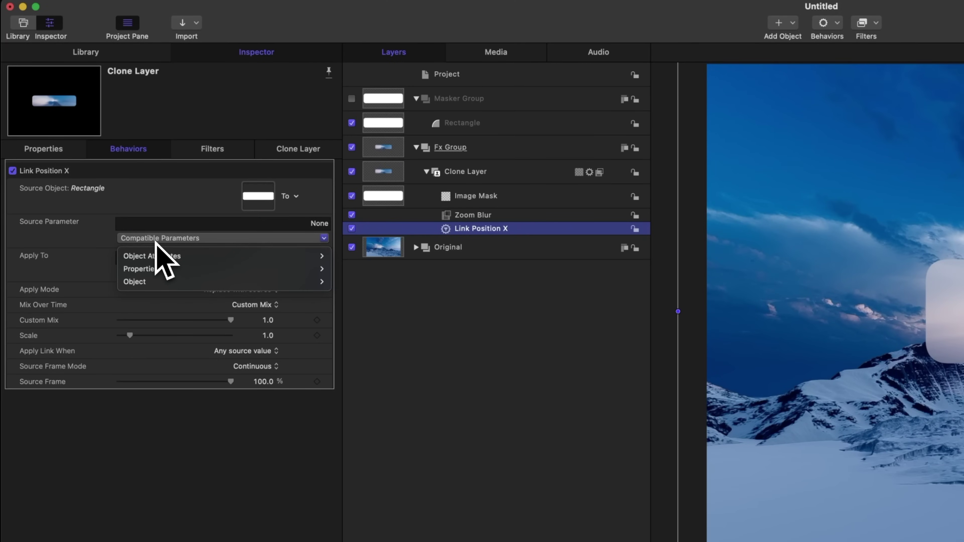
mouse_move(229, 271)
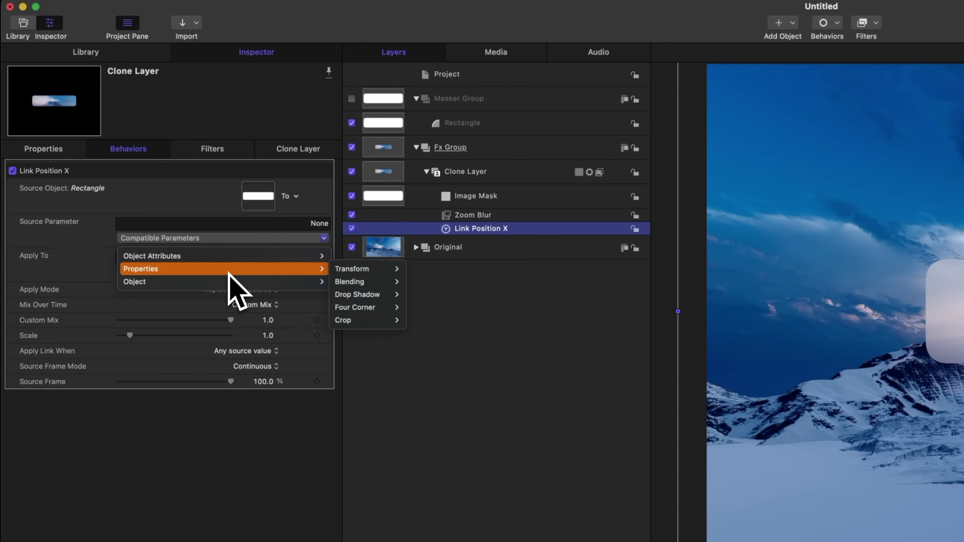
mouse_move(358, 269)
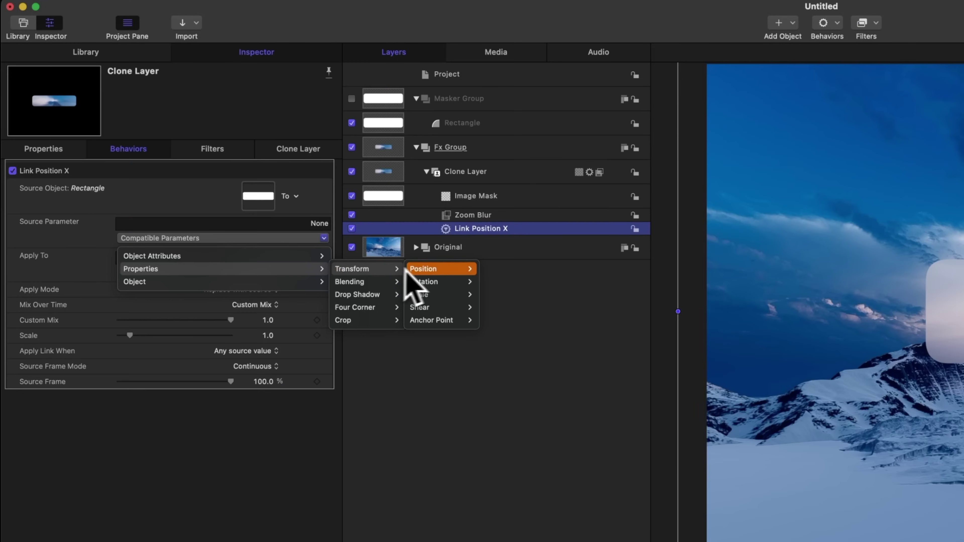
mouse_move(446, 270)
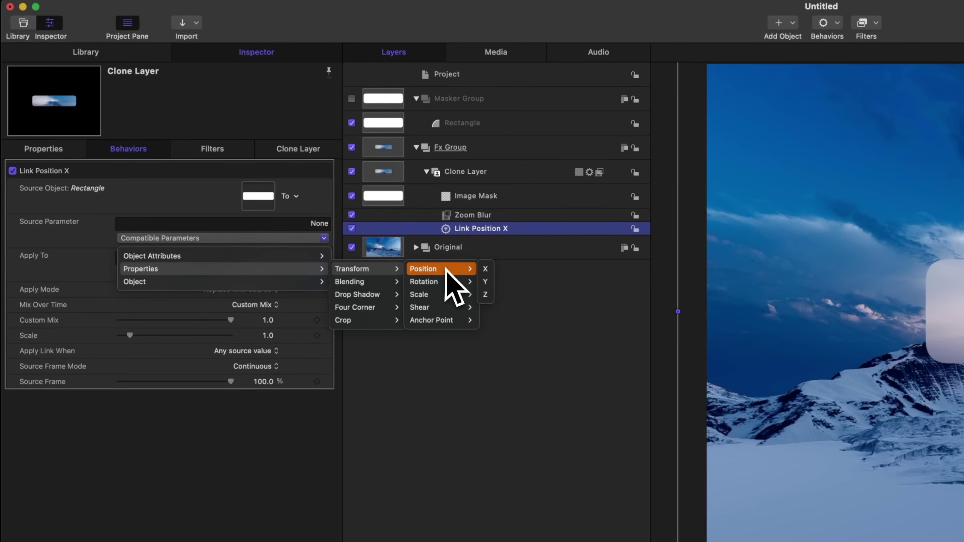
click(485, 269)
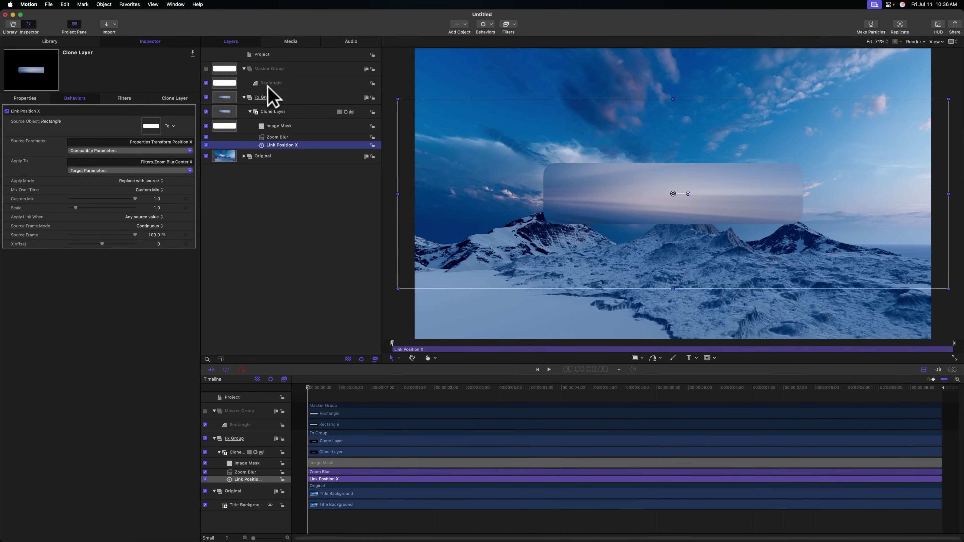
- Check the Zoom Blur's Center X value and set the Link Position X behavior's X offset to 1920
click(306, 137)
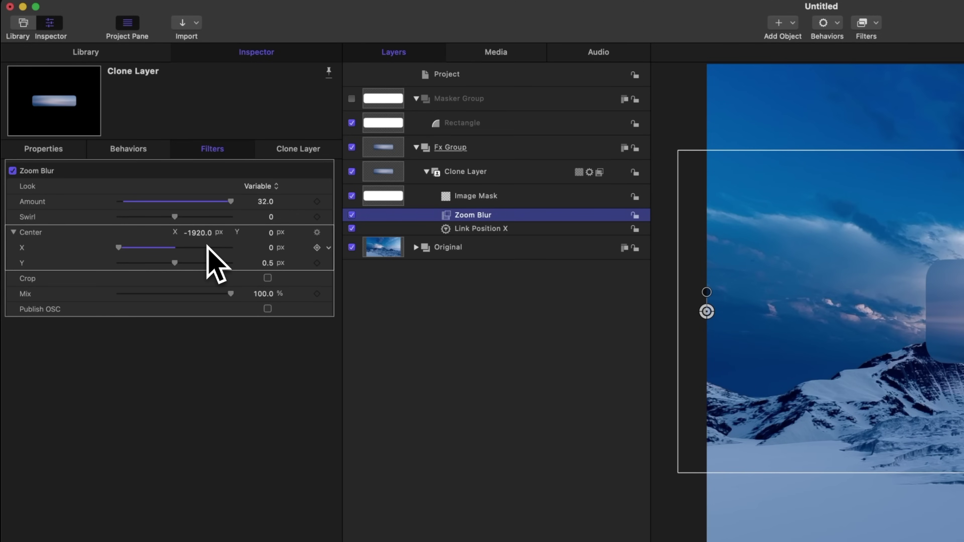
click(491, 228)
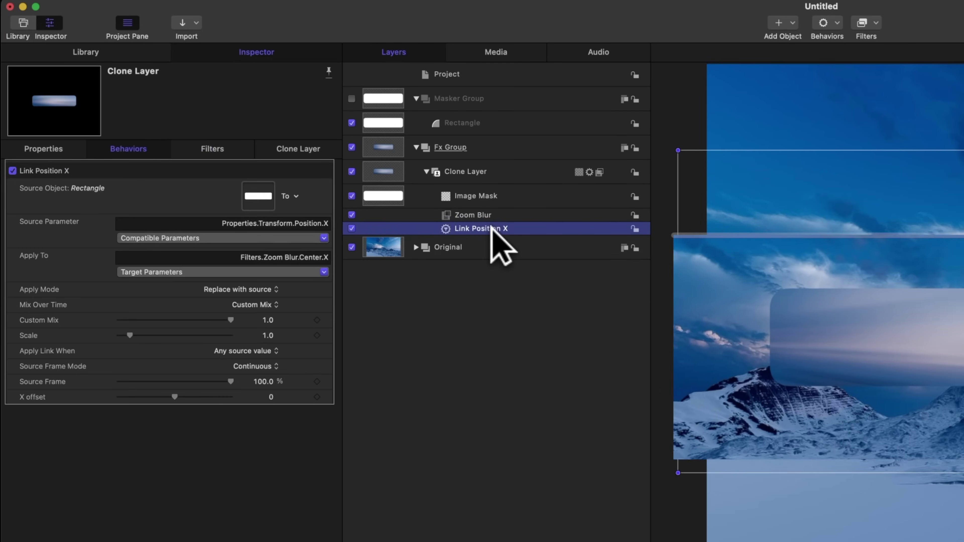
click(269, 396)
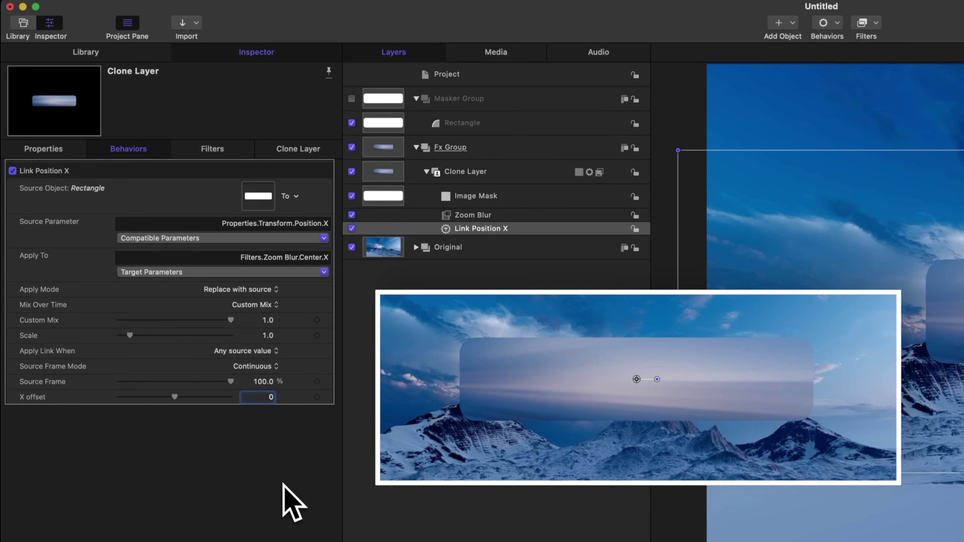
key(Return)
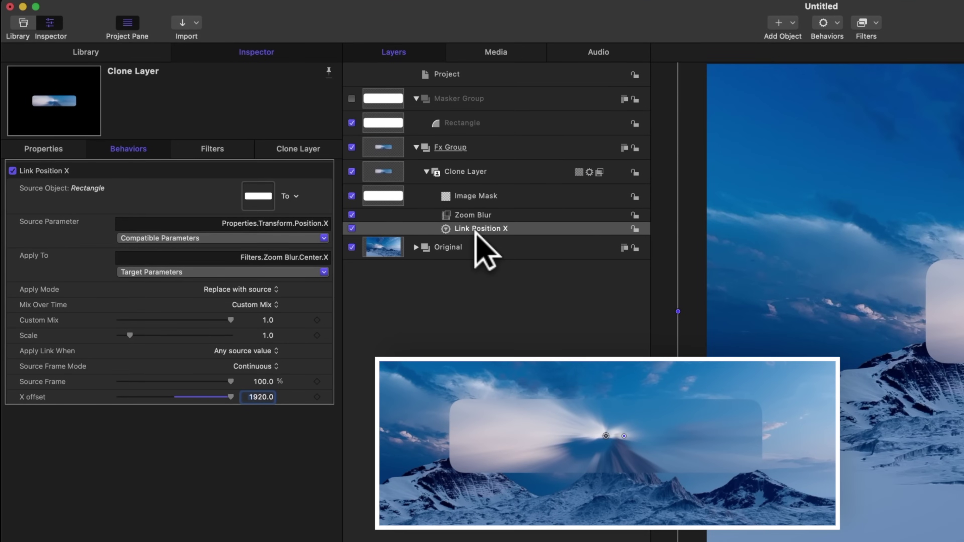
- Duplicate the Link Position X behavior and rename the copy as Link Position Y
key(super+d)
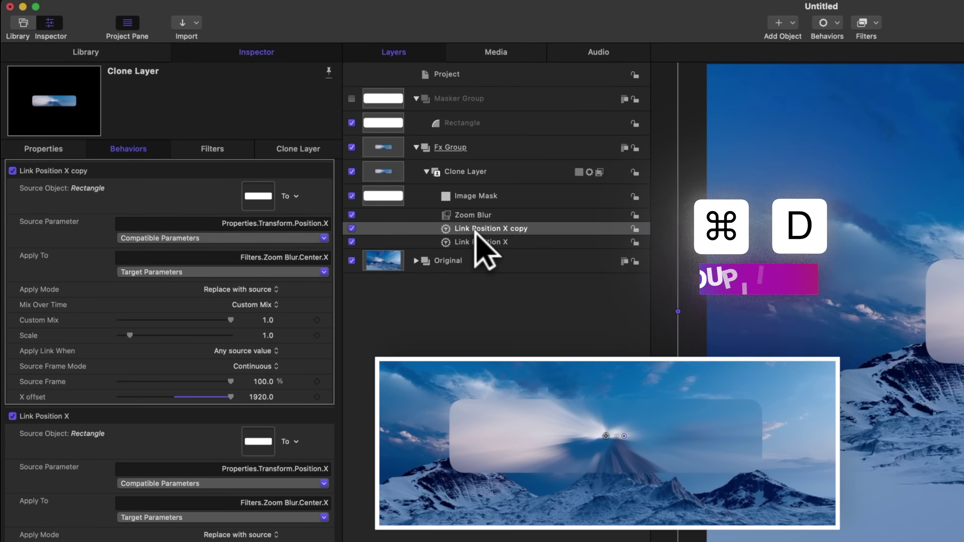
double_click(476, 229)
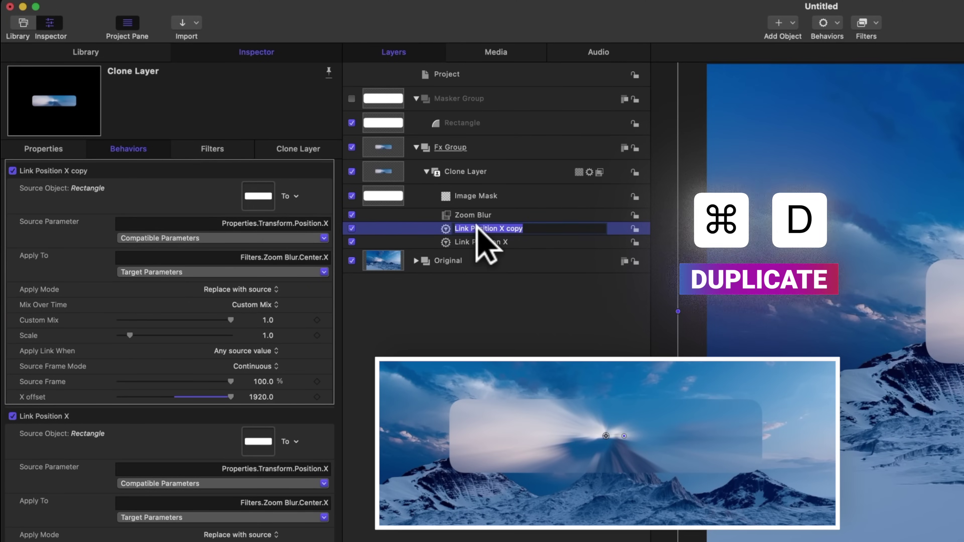
text(Link)
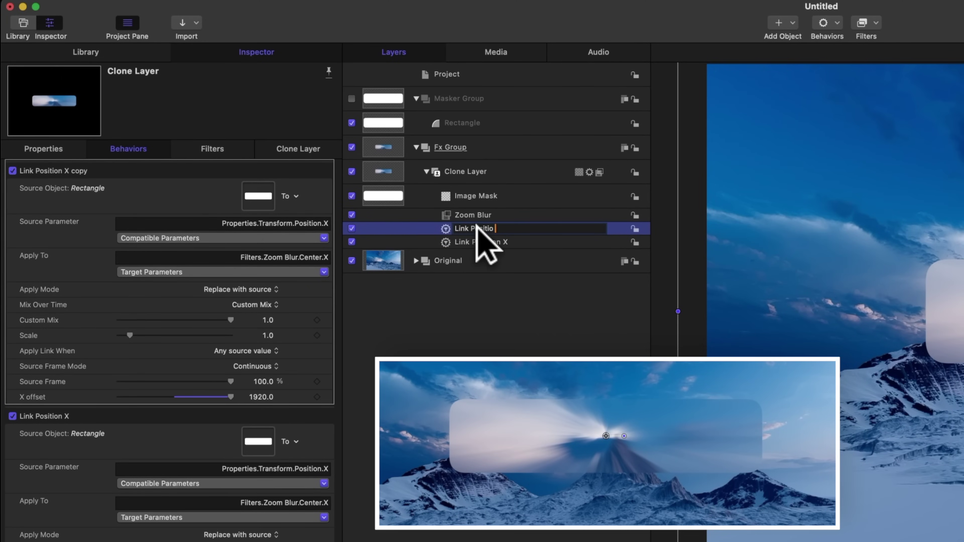
key(Return)
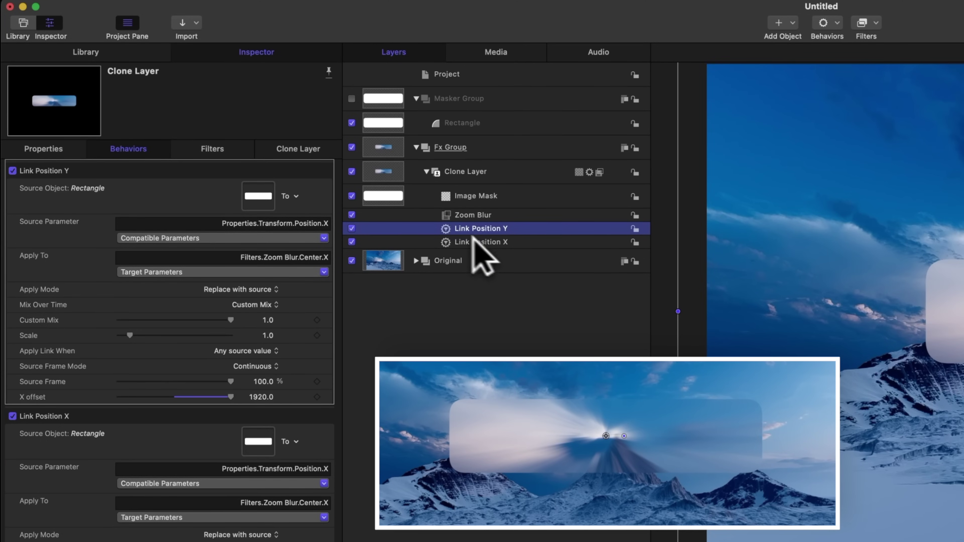
- Set the Link Position Y behavior's source parameter to the masker Rectangle's Transform Position Y
click(245, 238)
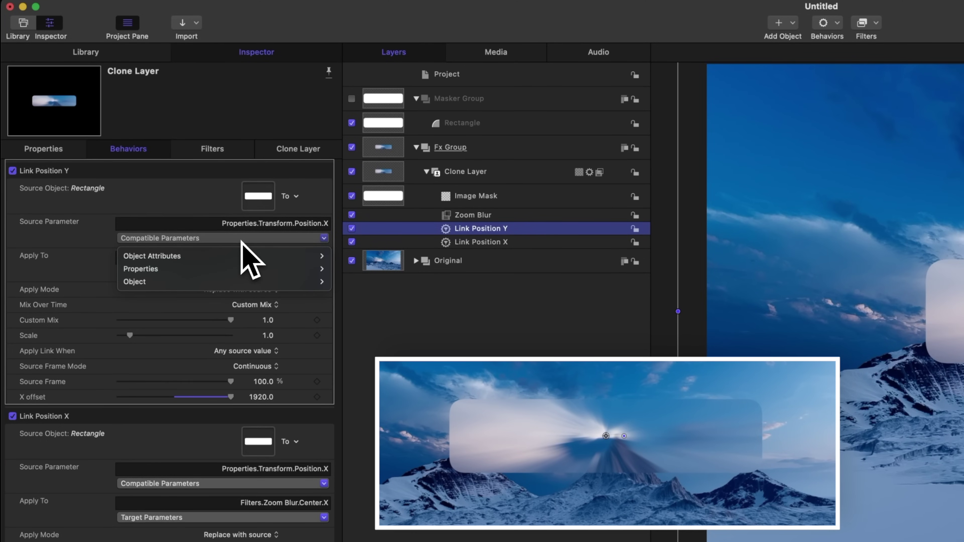
mouse_move(239, 270)
mouse_move(368, 272)
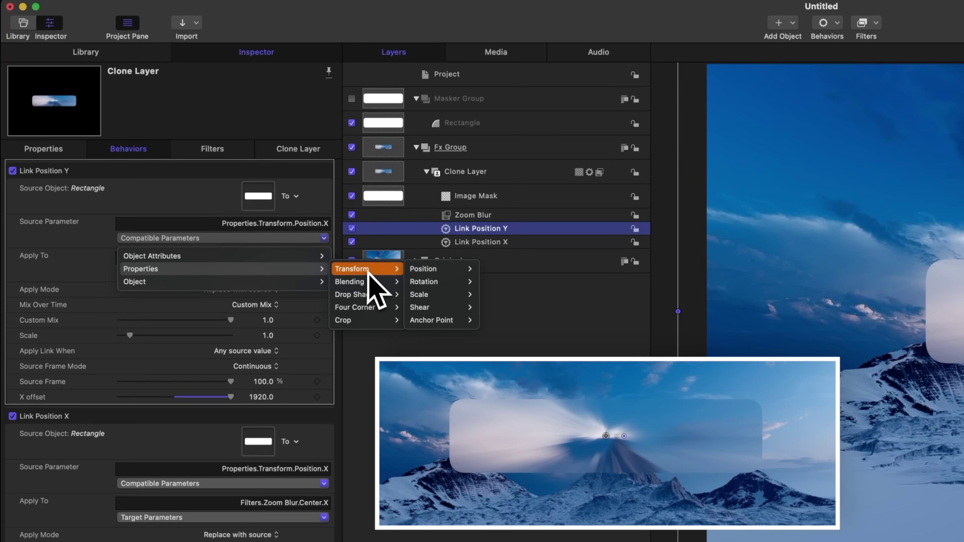
mouse_move(438, 274)
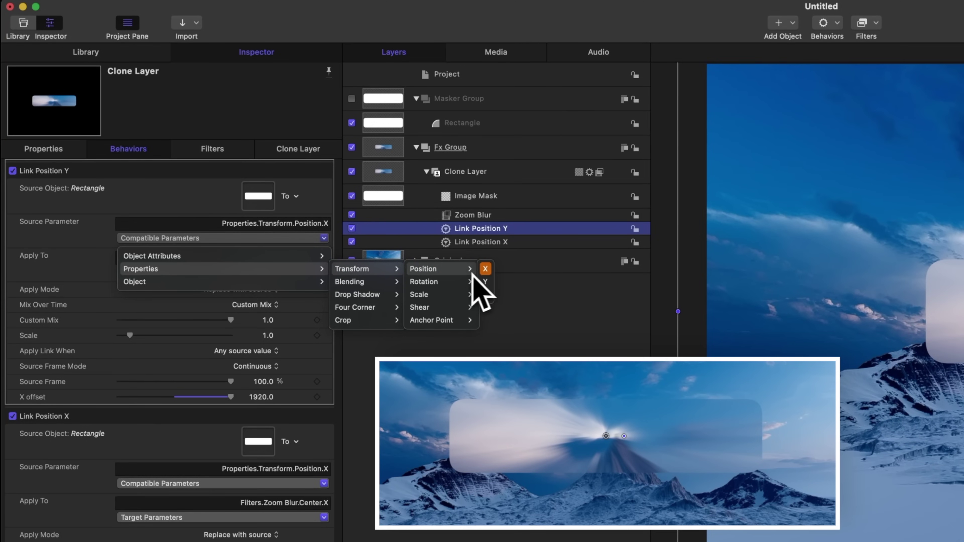
click(486, 281)
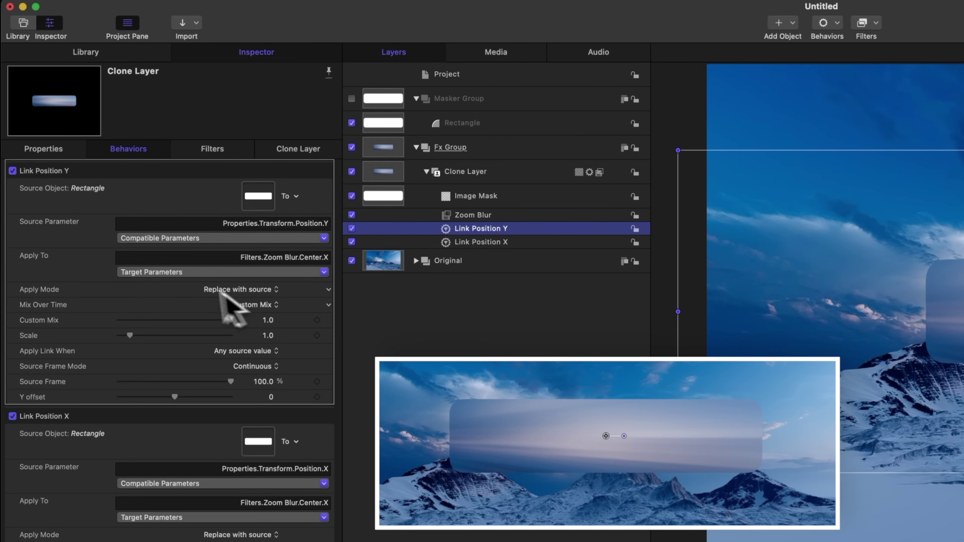
- Change the Link Position Y behavior's target parameter to the Zoom Blur filter's Center Y
click(290, 258)
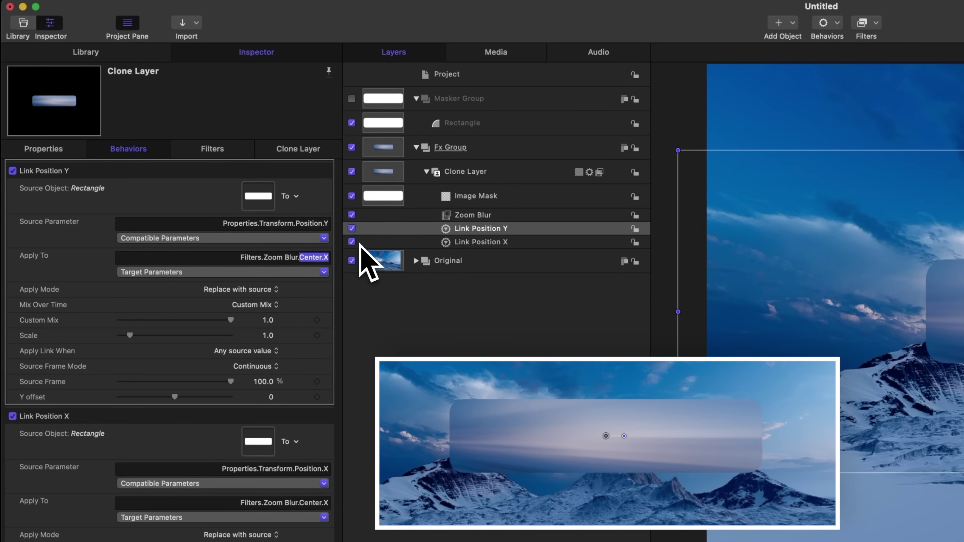
click(168, 273)
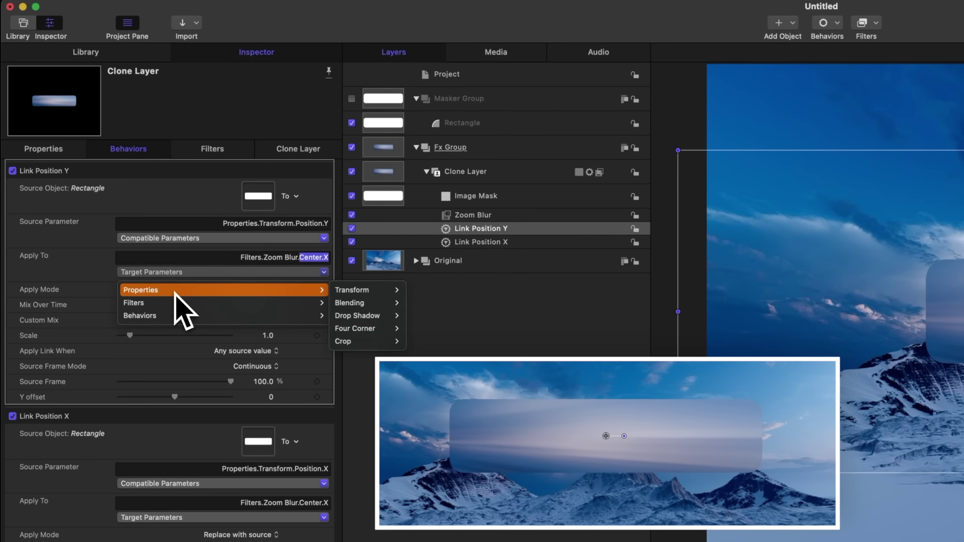
mouse_move(178, 304)
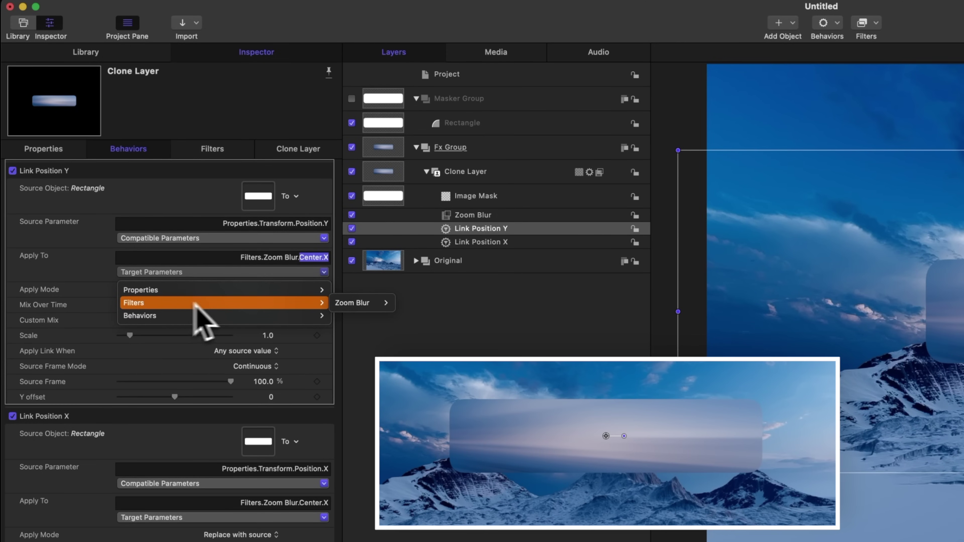
mouse_move(334, 303)
mouse_move(425, 327)
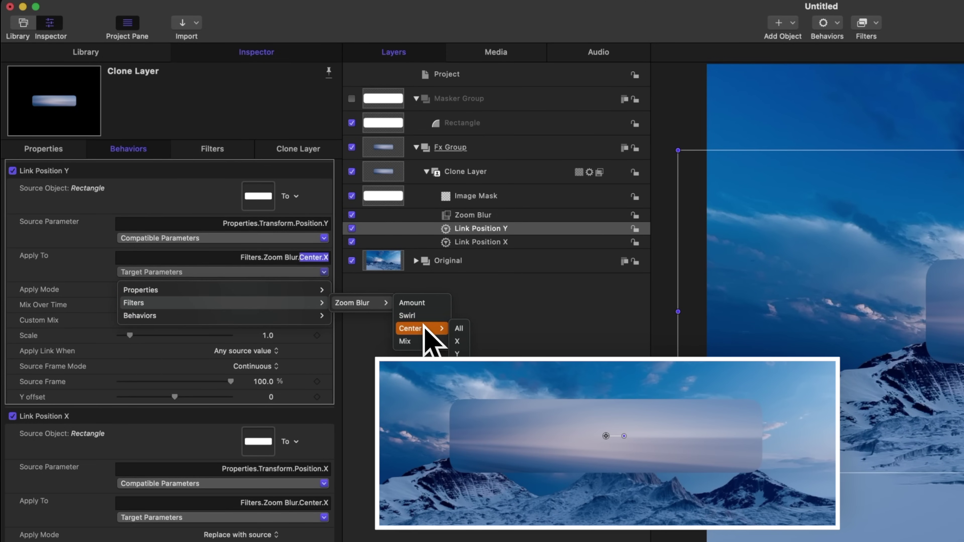
click(465, 354)
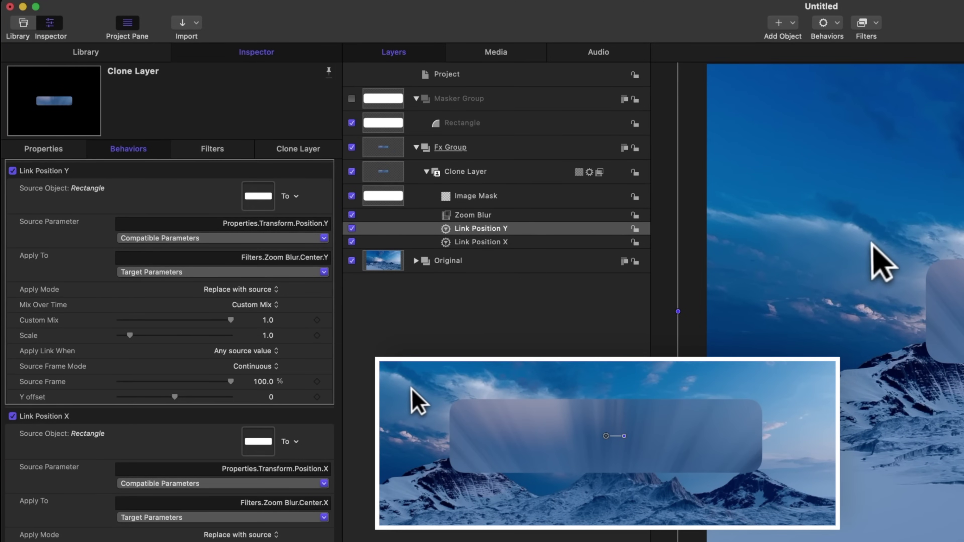
- Check the Zoom Blur's Center Y value and set the Link Position Y behavior's Y offset to 1080
click(518, 214)
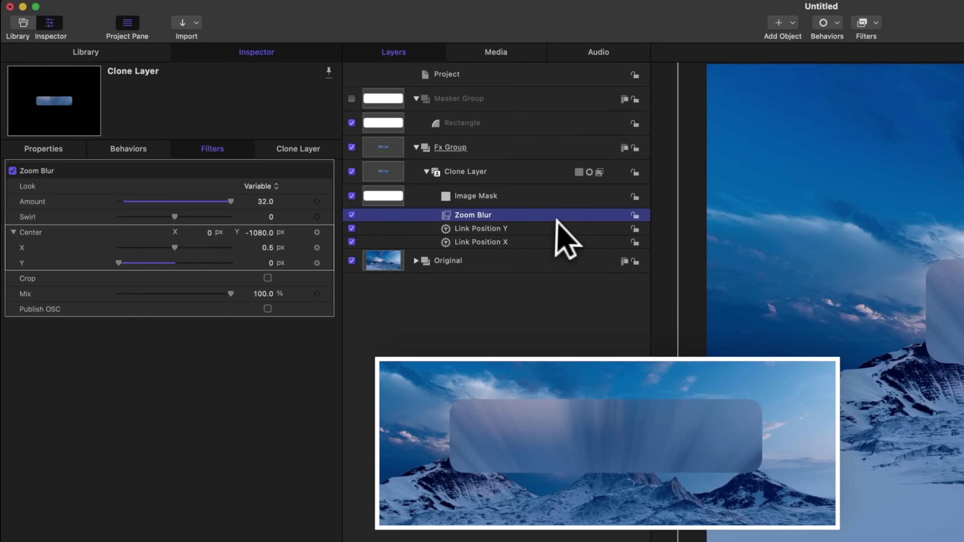
click(555, 228)
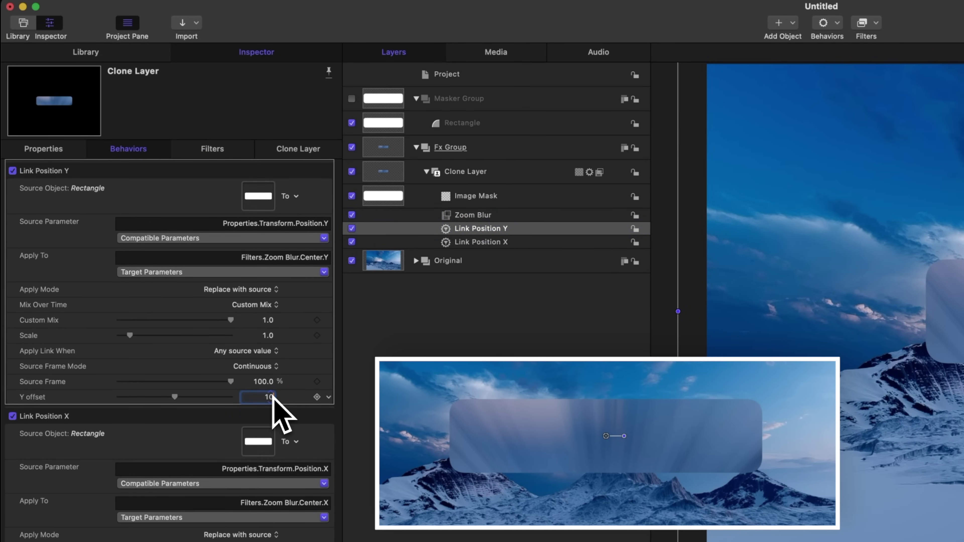
key(Return)
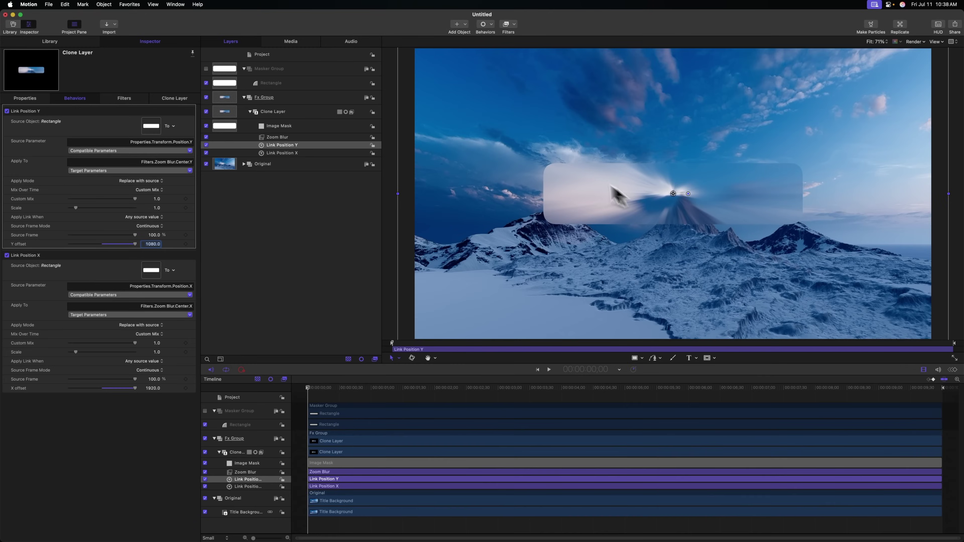
- Try moving the masker Rectangle around the canvas to test whether the blur centre follows it
click(271, 82)
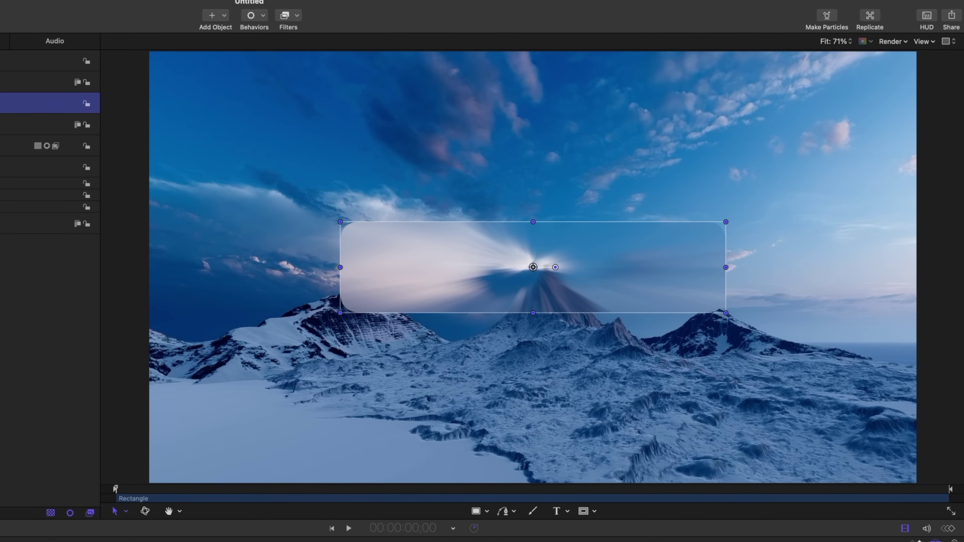
drag(480, 274, 442, 253)
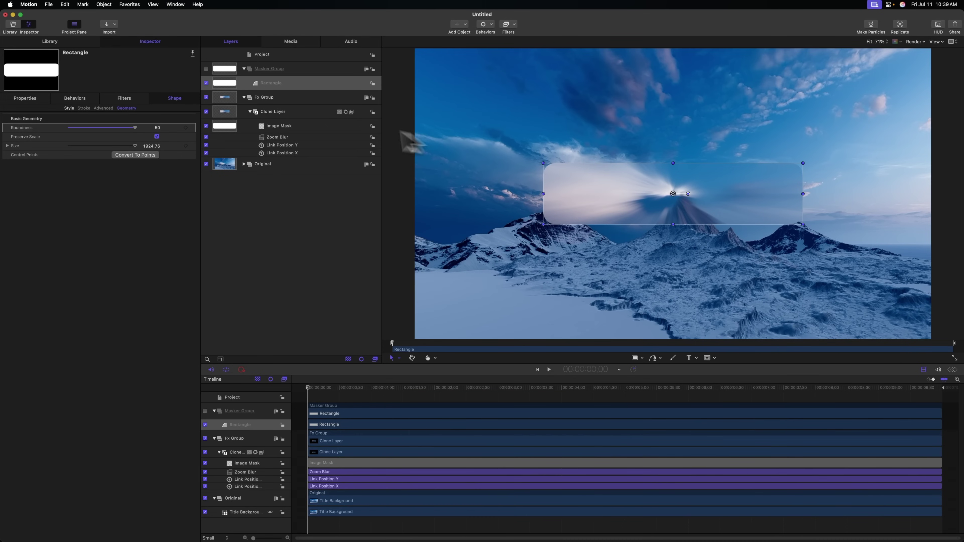
- Add the Neon glow filter to the Clone Layer
click(281, 123)
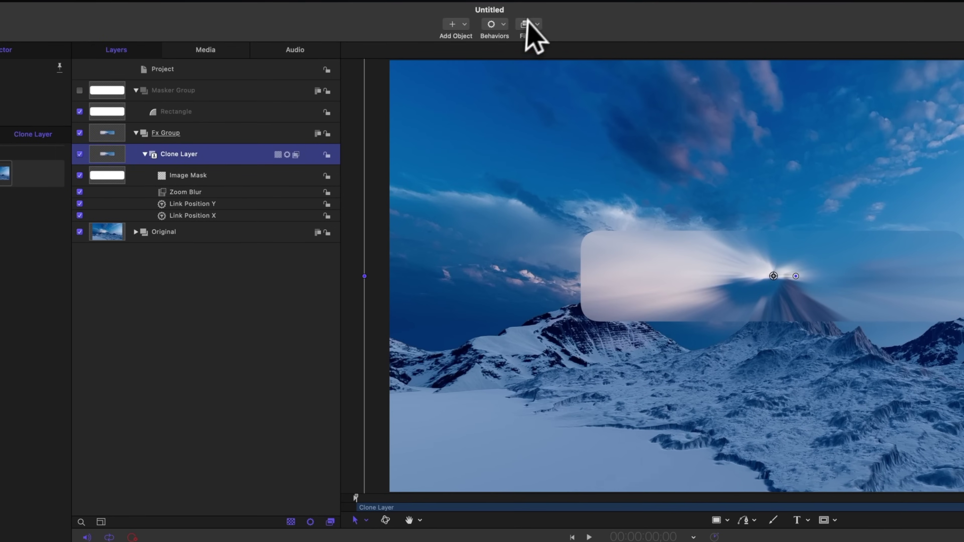
click(513, 23)
mouse_move(608, 153)
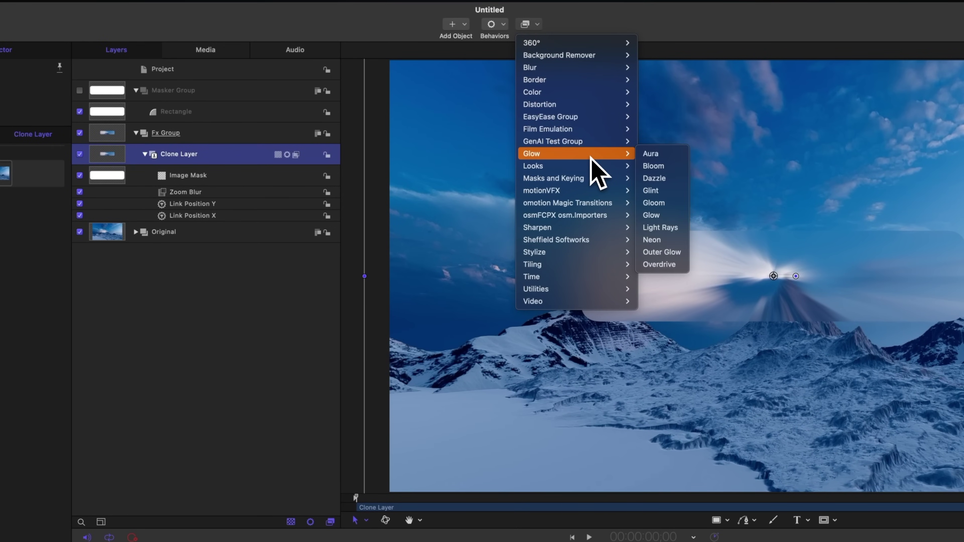
click(651, 240)
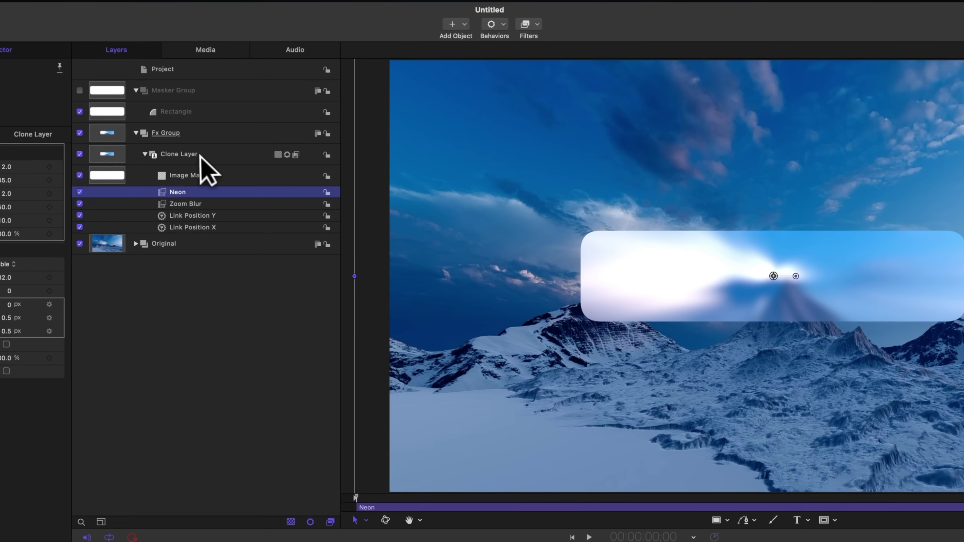
- Move the Neon filter from the Clone Layer up to the Fx Group
click(155, 154)
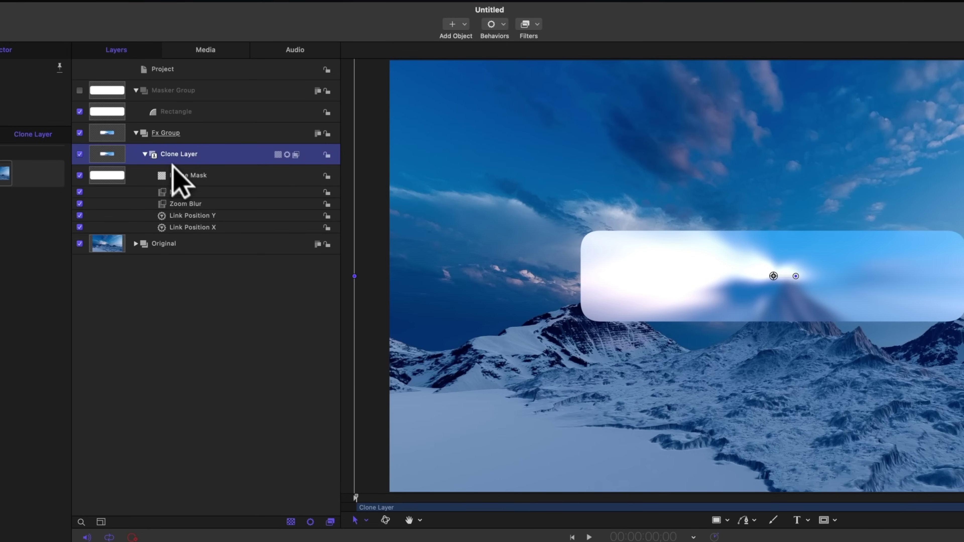
click(179, 174)
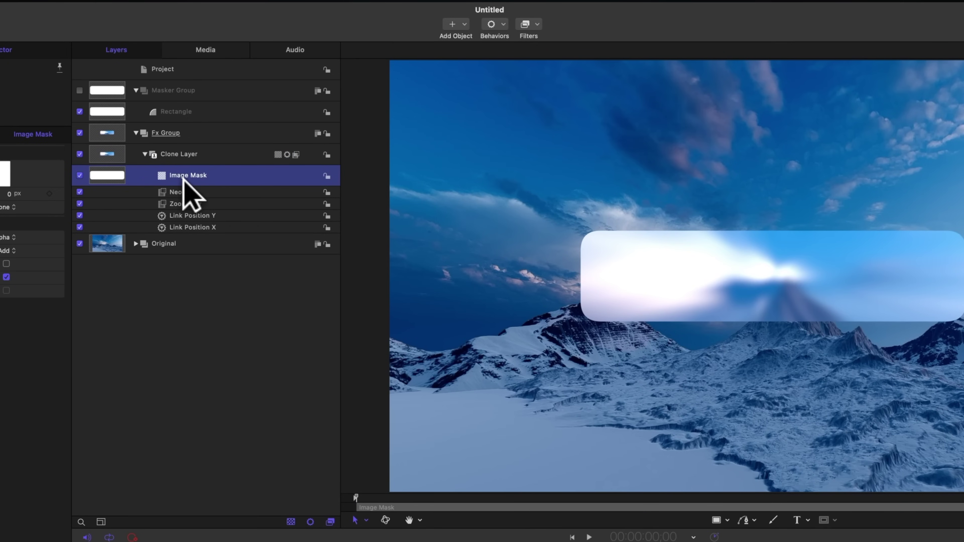
click(188, 192)
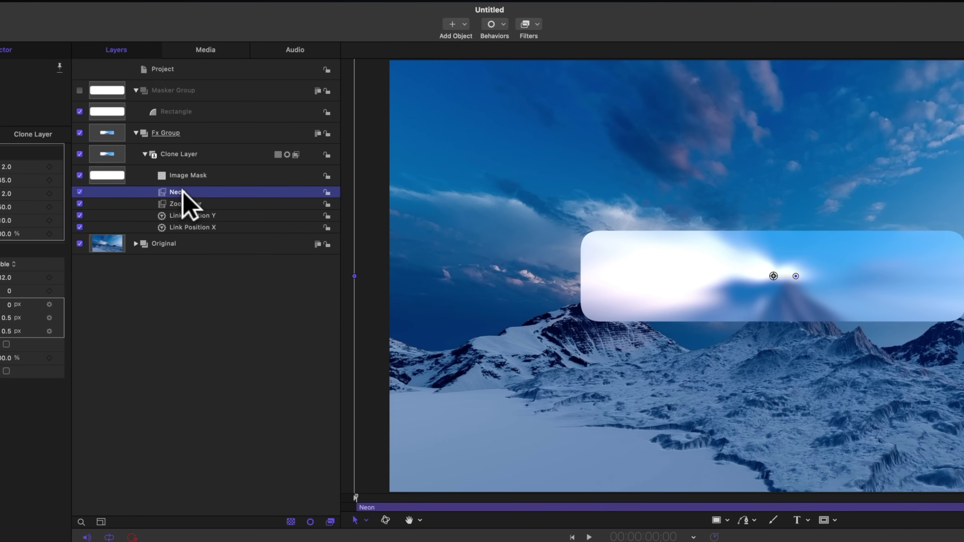
mouse_move(183, 189)
mouse_down()
mouse_move(280, 209)
mouse_move(319, 137)
mouse_move(221, 103)
mouse_move(180, 143)
mouse_move(200, 146)
mouse_move(198, 132)
mouse_up()
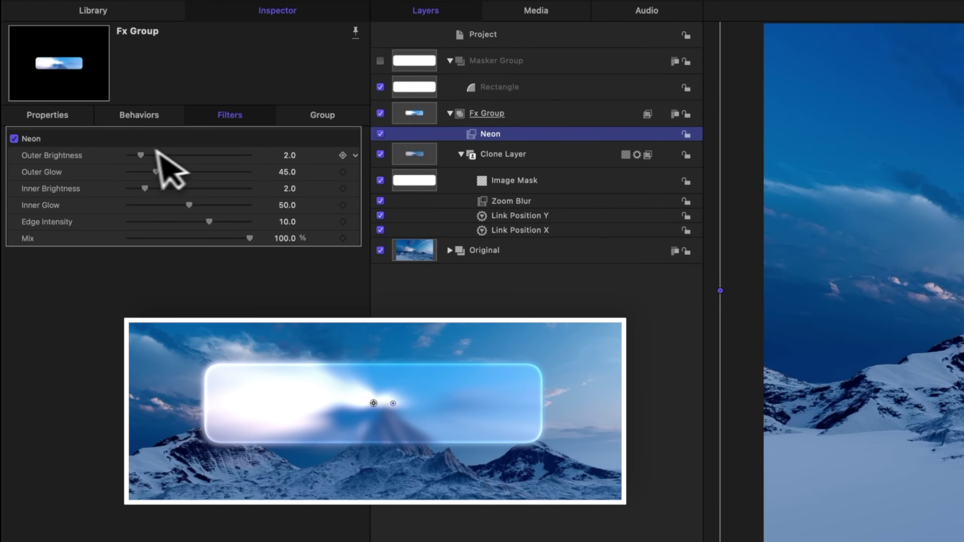
- Set the Neon filter's Outer Glow to 195 and its Inner Glow to 38
drag(141, 155, 276, 172)
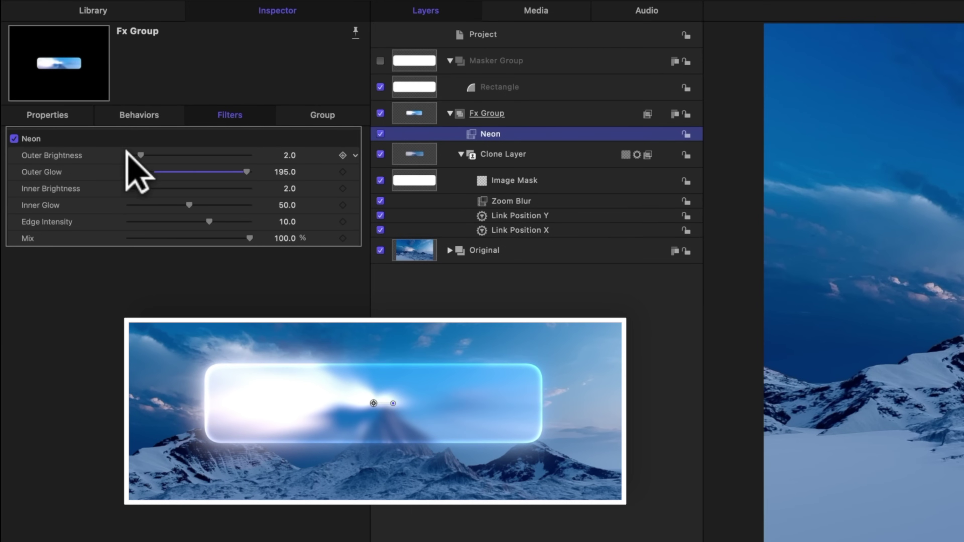
drag(146, 189, 197, 206)
key(super+z)
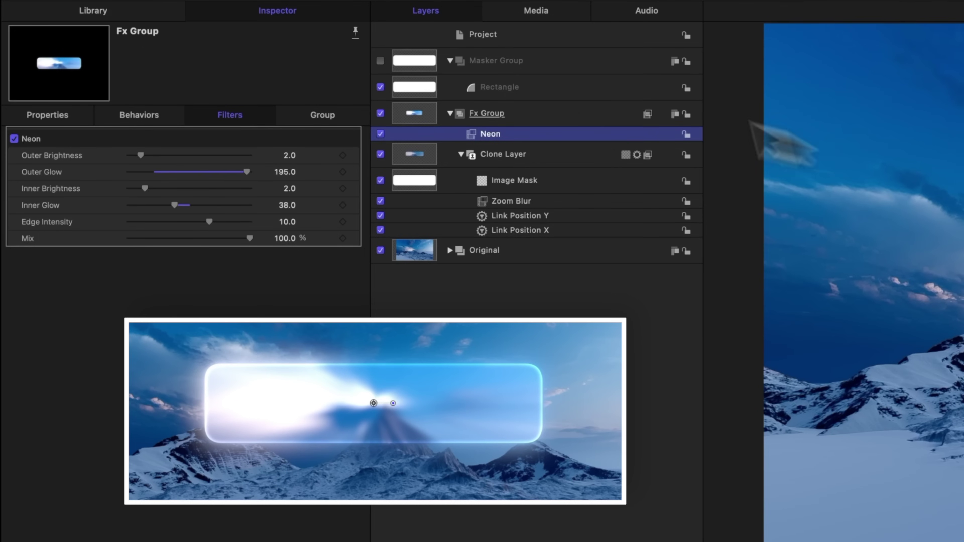
- Move the masker Rectangle across the canvas to test the glowing edge, and undo the move
click(495, 86)
drag(380, 411, 284, 484)
key(super+z)
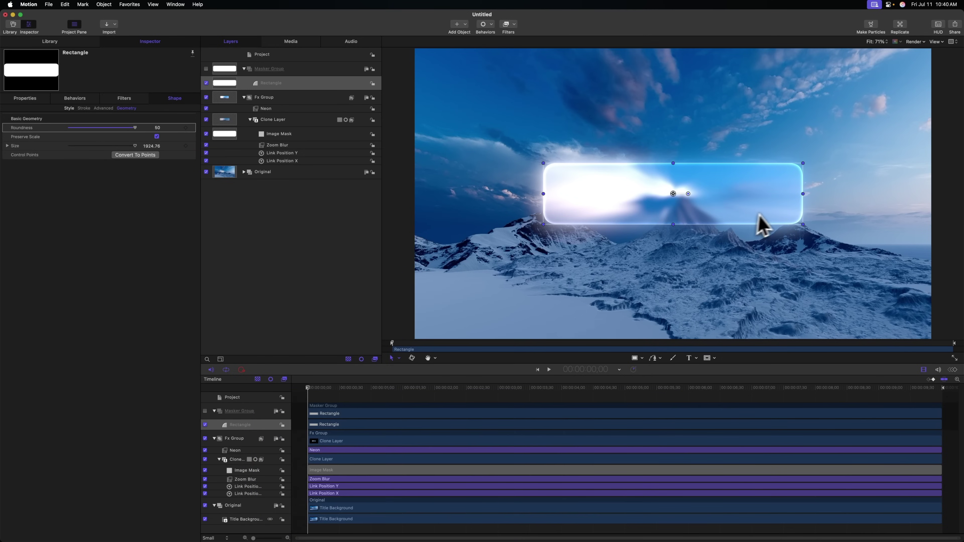
- Add the Color Emboss stylize filter to the Fx Group and adjust its Relief
click(286, 98)
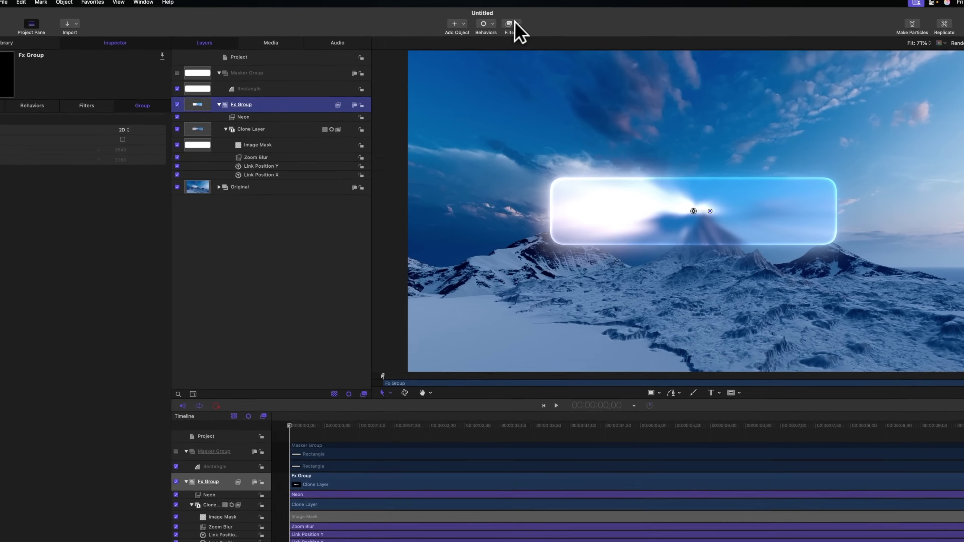
click(509, 25)
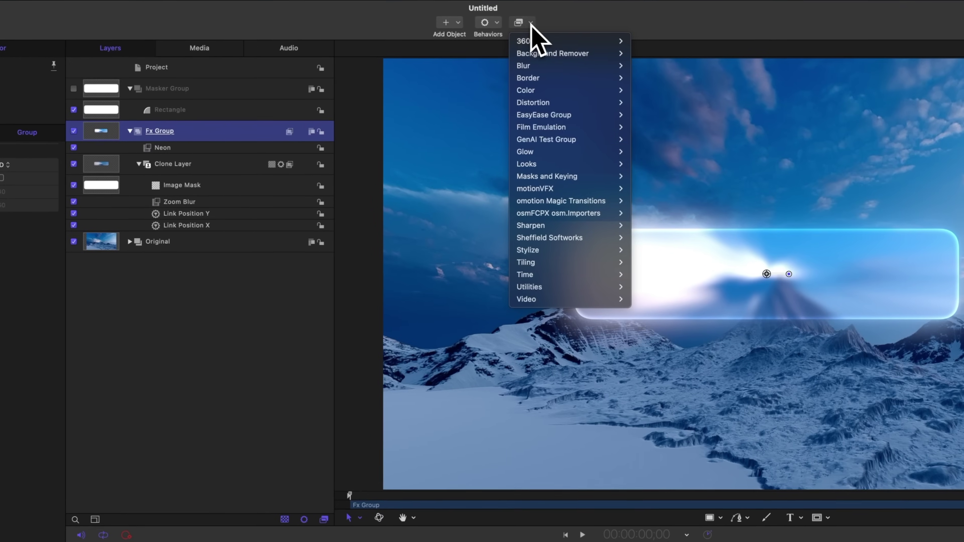
mouse_move(544, 175)
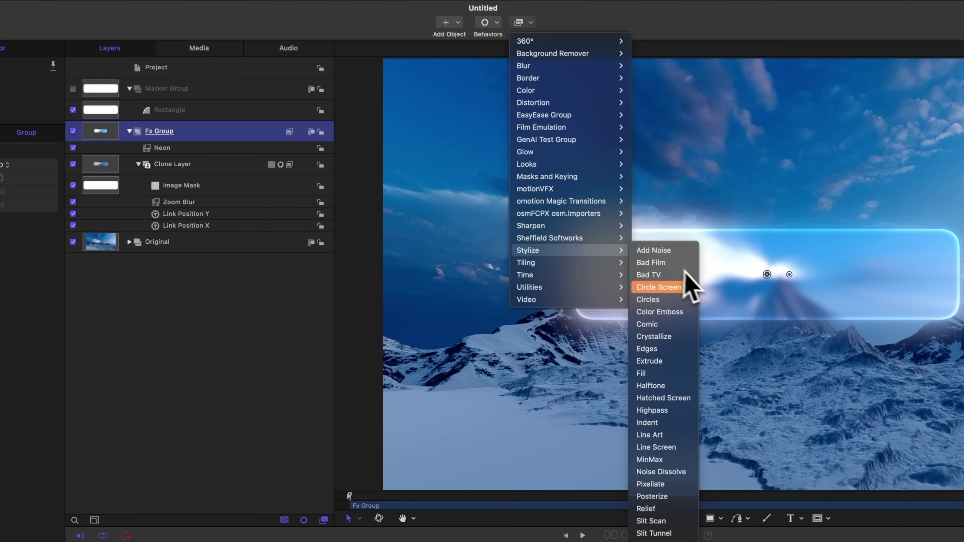
click(693, 315)
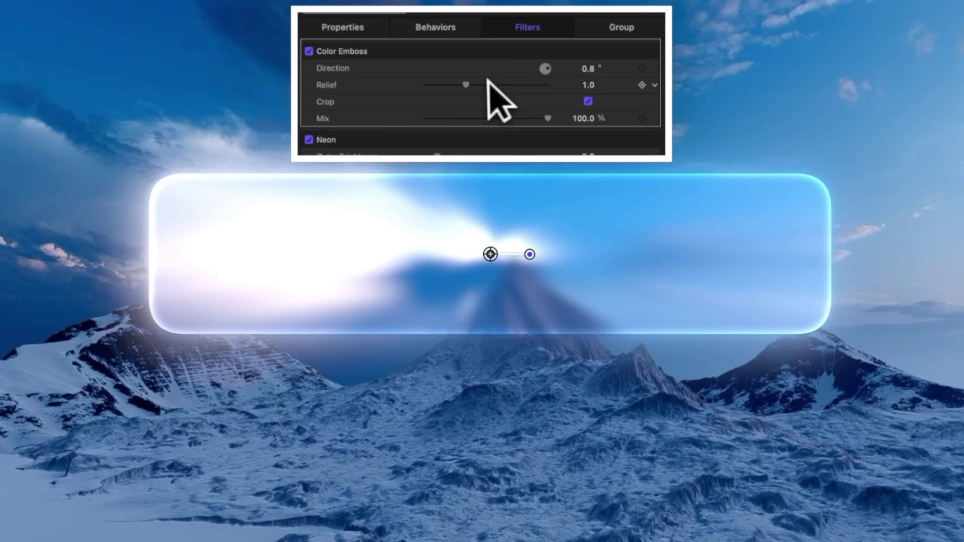
drag(489, 84, 522, 88)
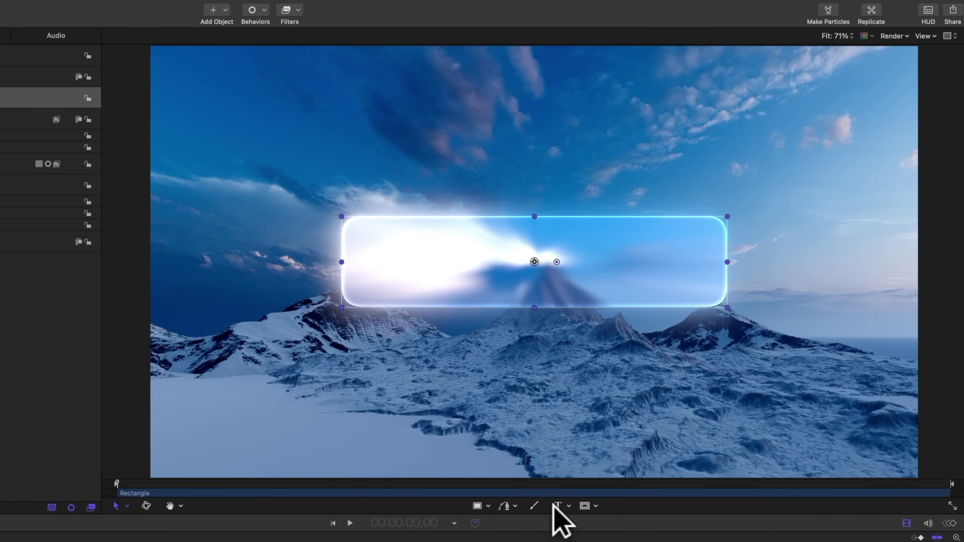
- Add the text SUBSCRIBE! over the masked rectangle and move it into a new group of its own above the Masker Group
click(557, 506)
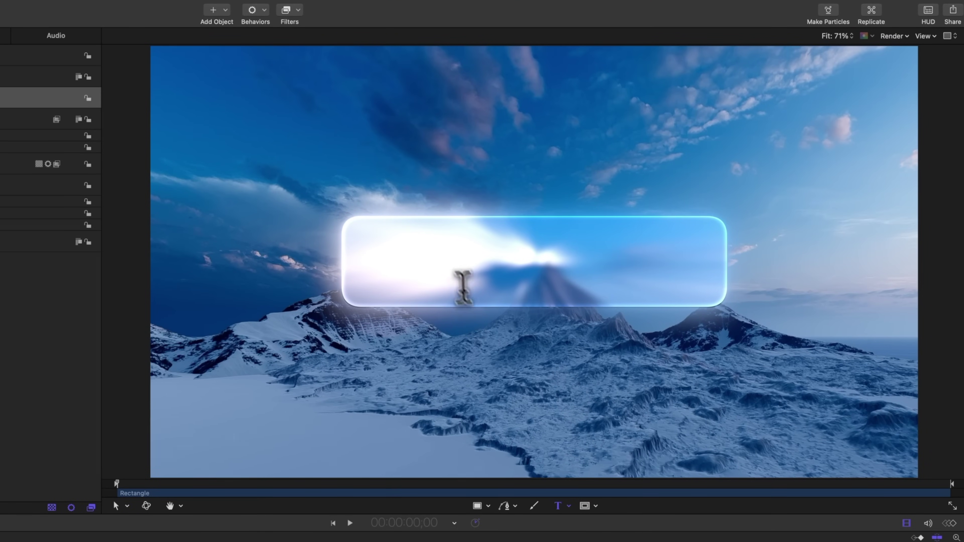
click(445, 264)
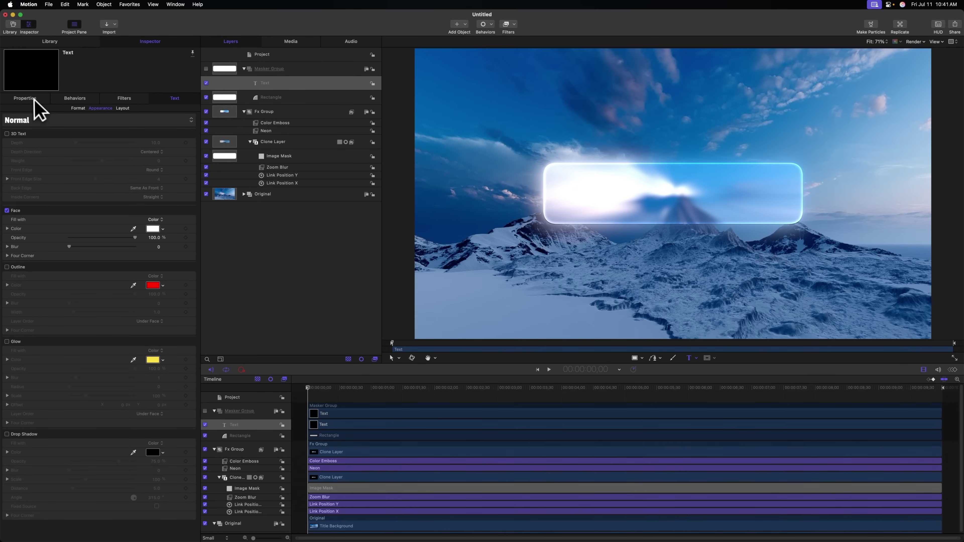
click(78, 108)
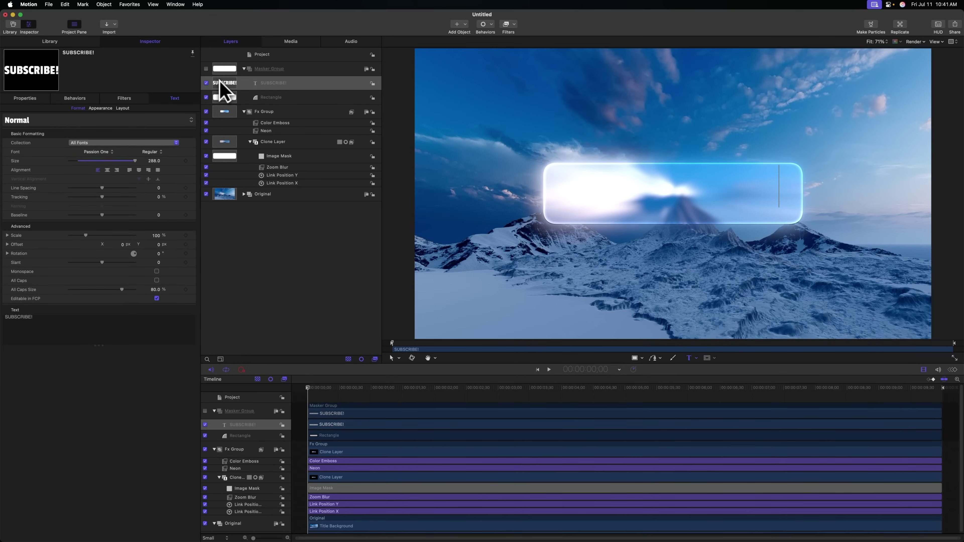
click(221, 83)
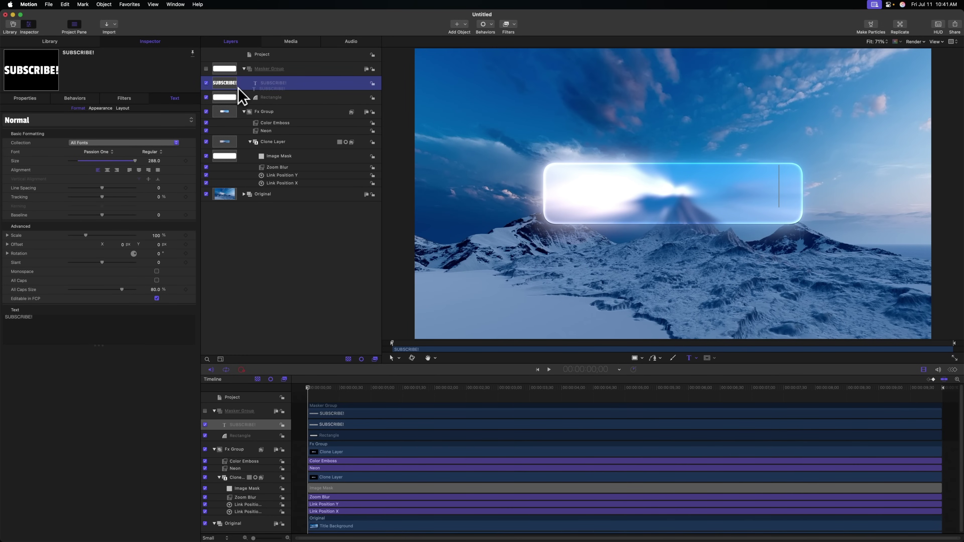
drag(254, 95, 233, 64)
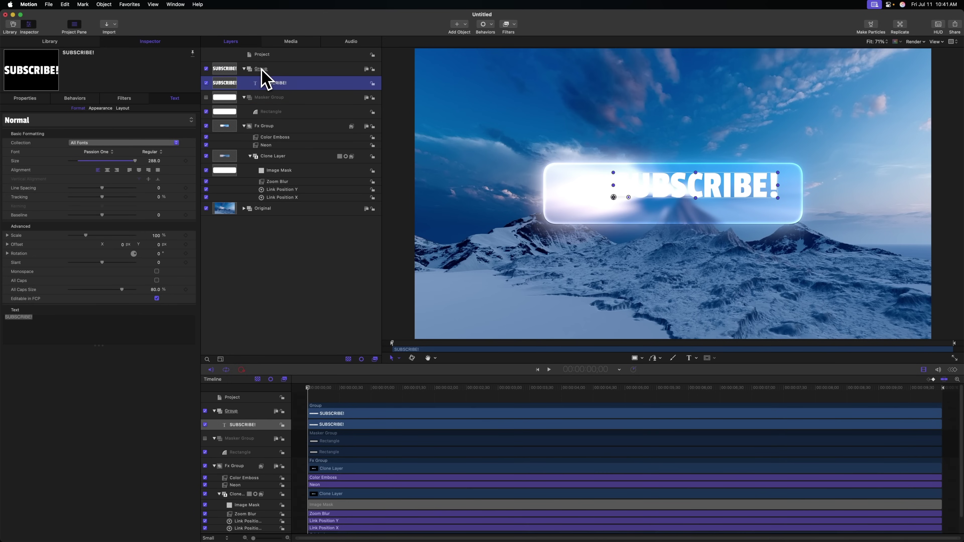
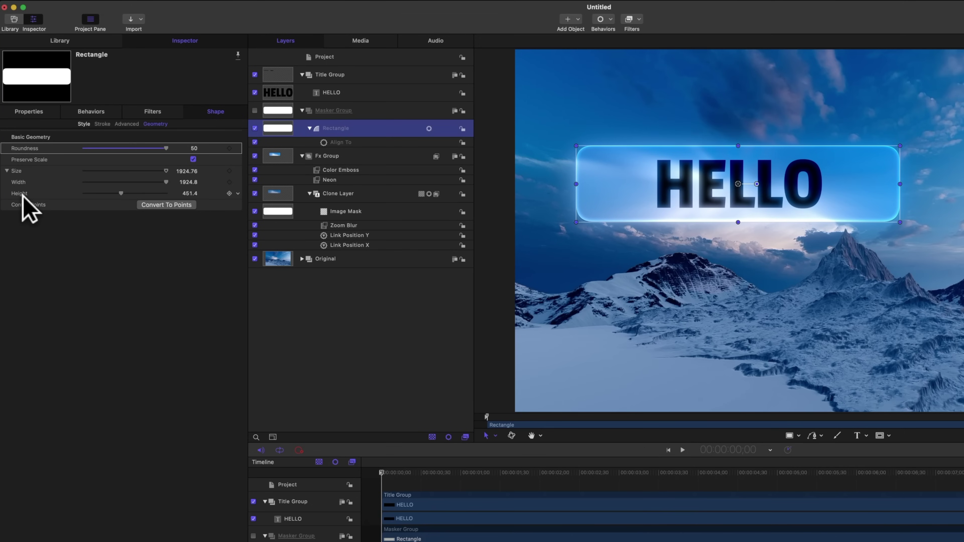
- Link the rectangle's Width to the HELLO text's Object Width with a Link parameter behavior and set its X Offset to 123
click(236, 182)
mouse_move(316, 282)
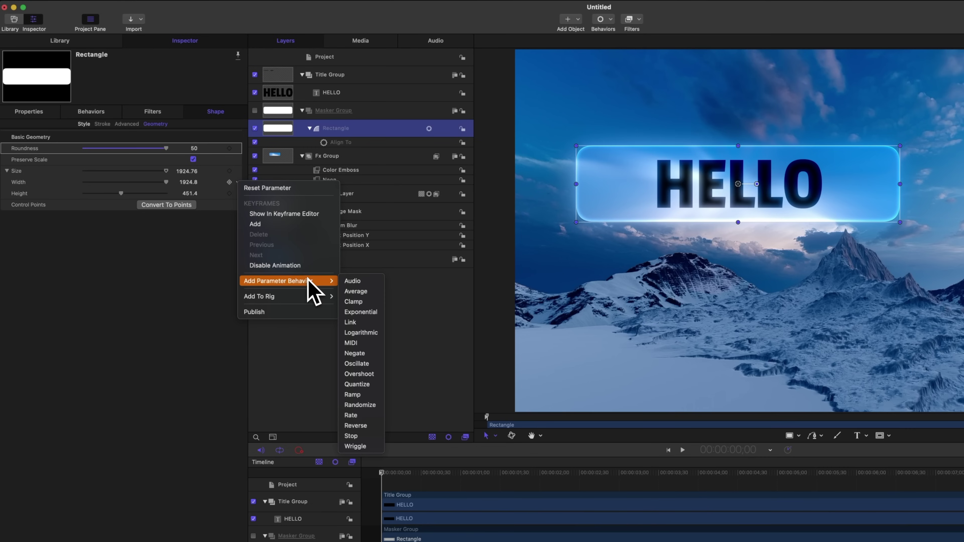
click(378, 323)
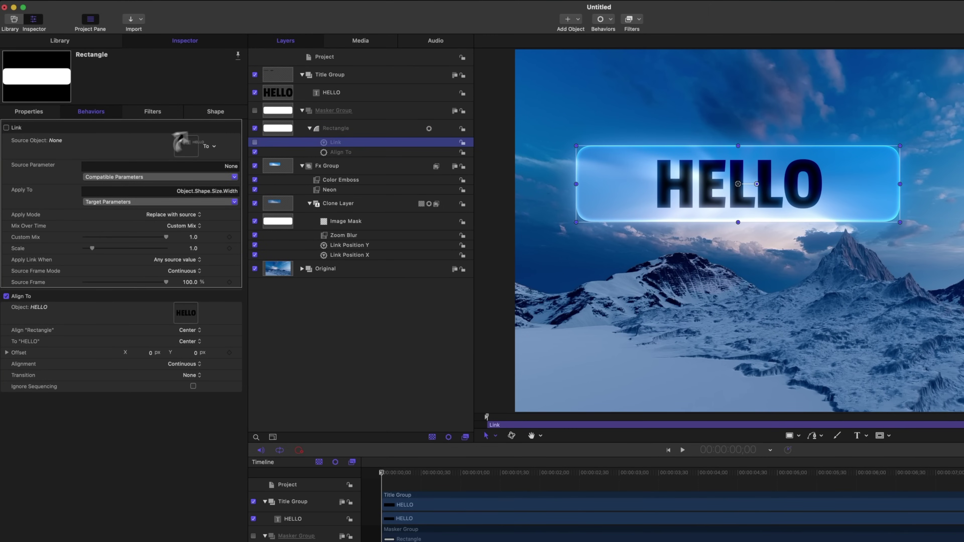
click(152, 177)
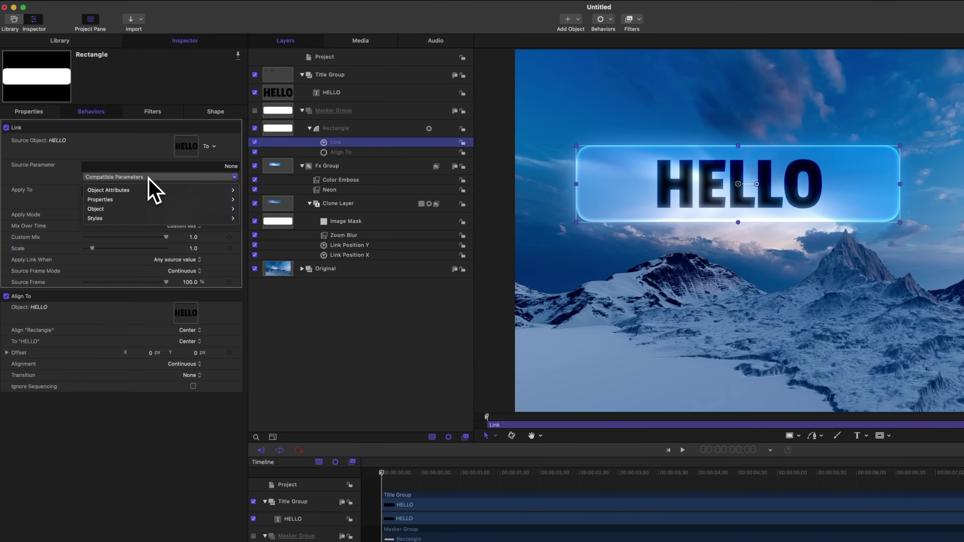
mouse_move(150, 192)
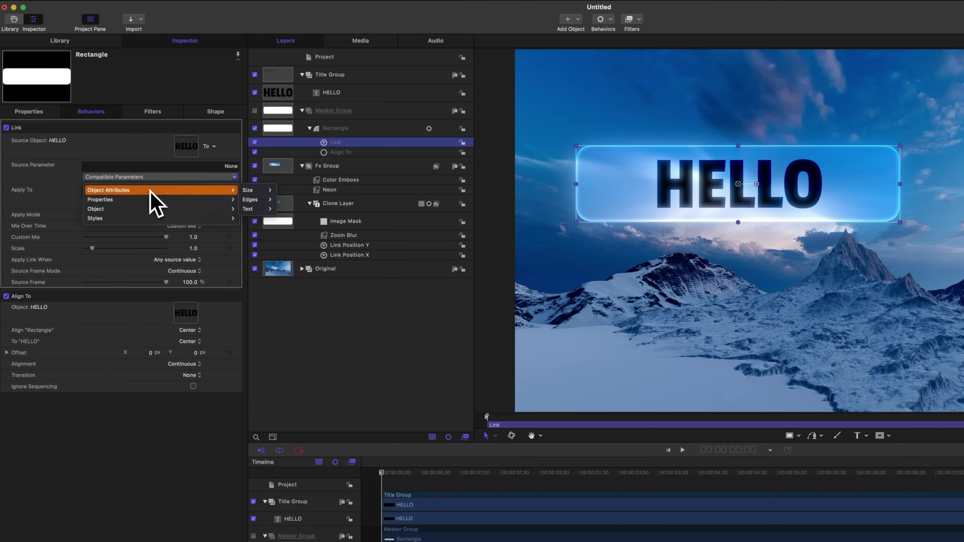
mouse_move(251, 193)
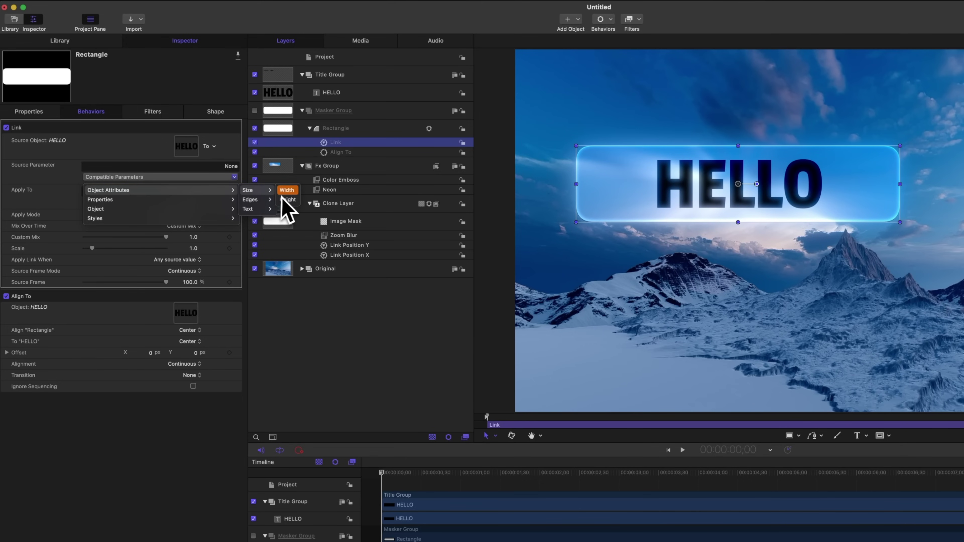
click(287, 190)
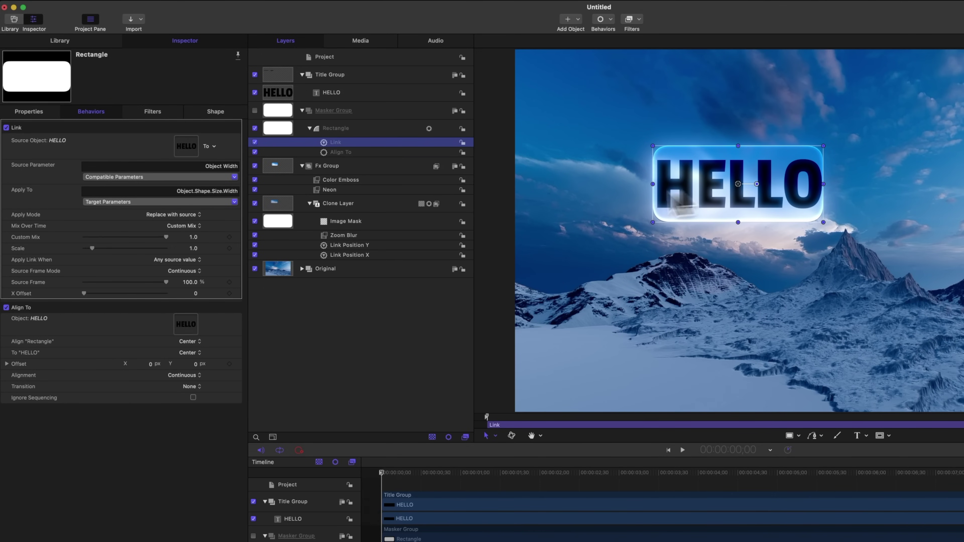
drag(88, 297, 191, 296)
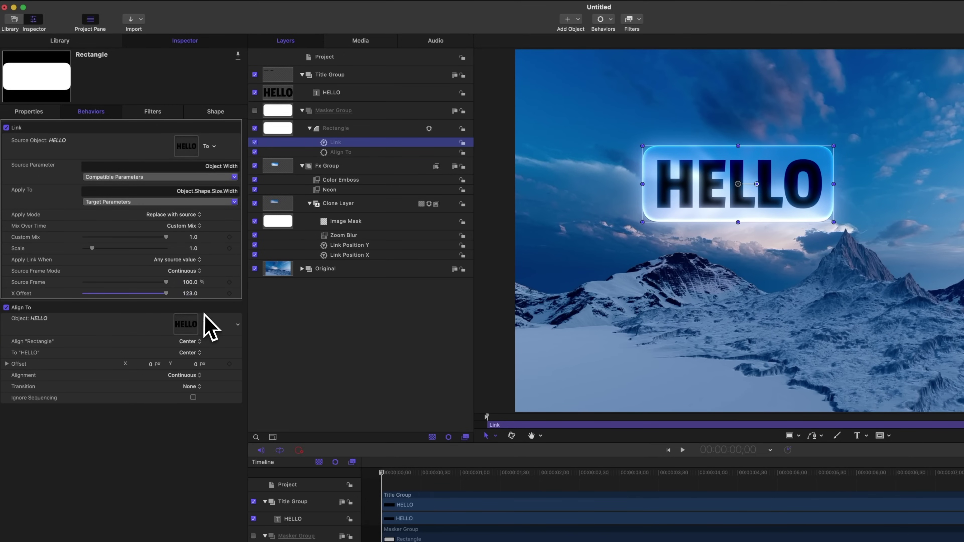
- Rename the rectangle's Link behavior as Link Width, and duplicate it as Link Height
double_click(336, 142)
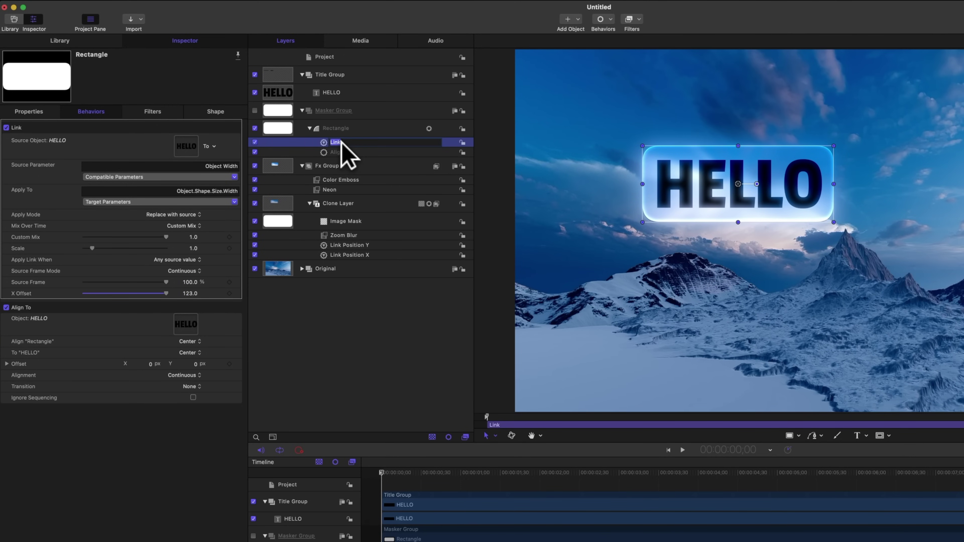
text(Width)
key(Return)
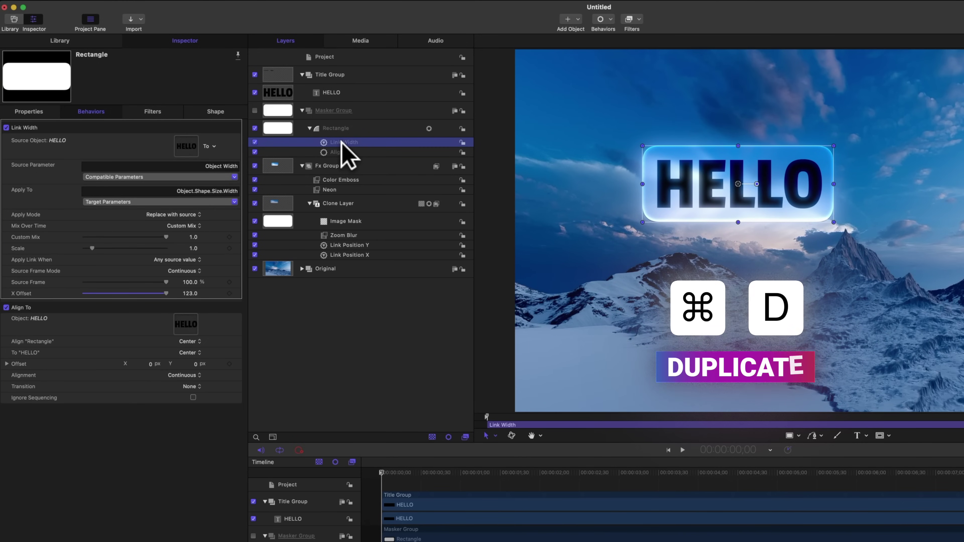
key(cmd+d)
double_click(354, 139)
text(Link Height)
key(Return)
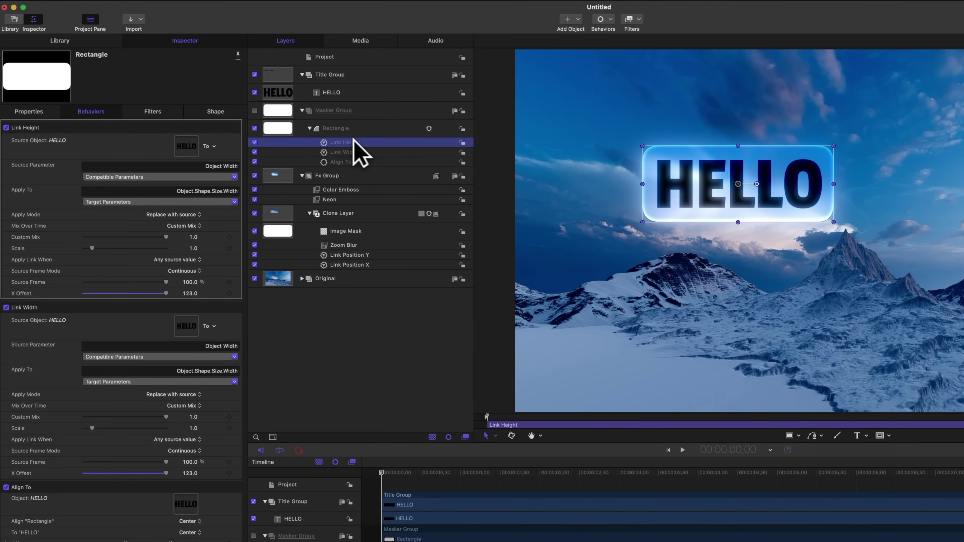
- Set Link Height's source parameter to the text's Object Height and its target to the rectangle's Shape Size Height
click(150, 177)
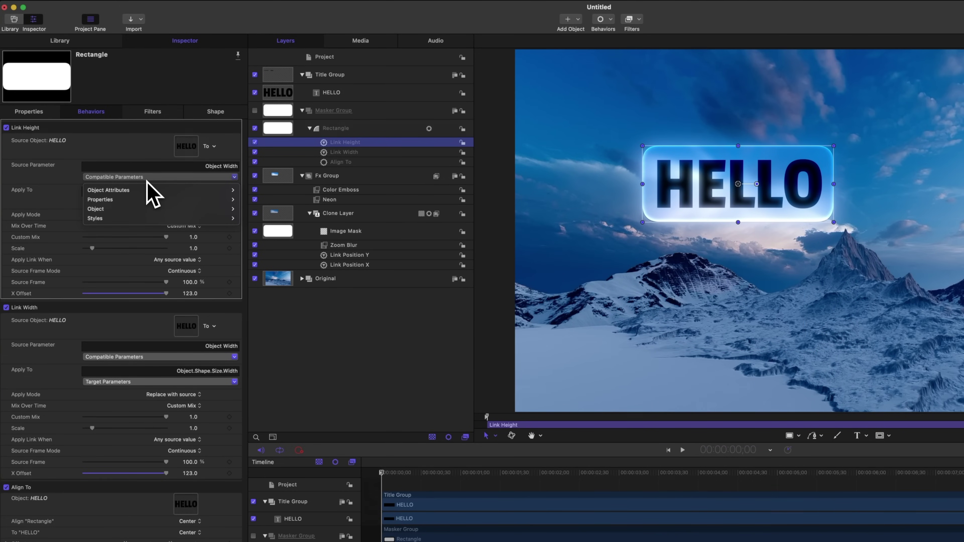
mouse_move(147, 189)
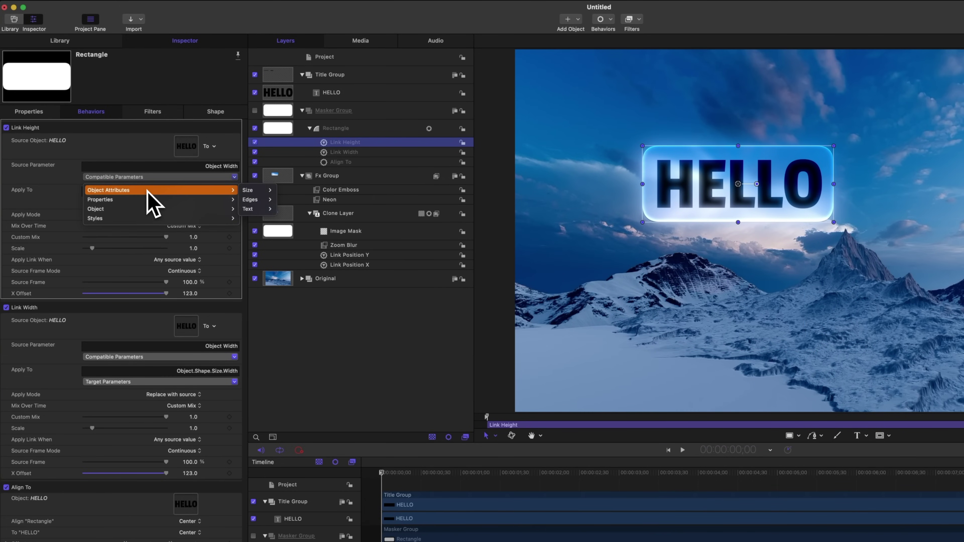
mouse_move(255, 192)
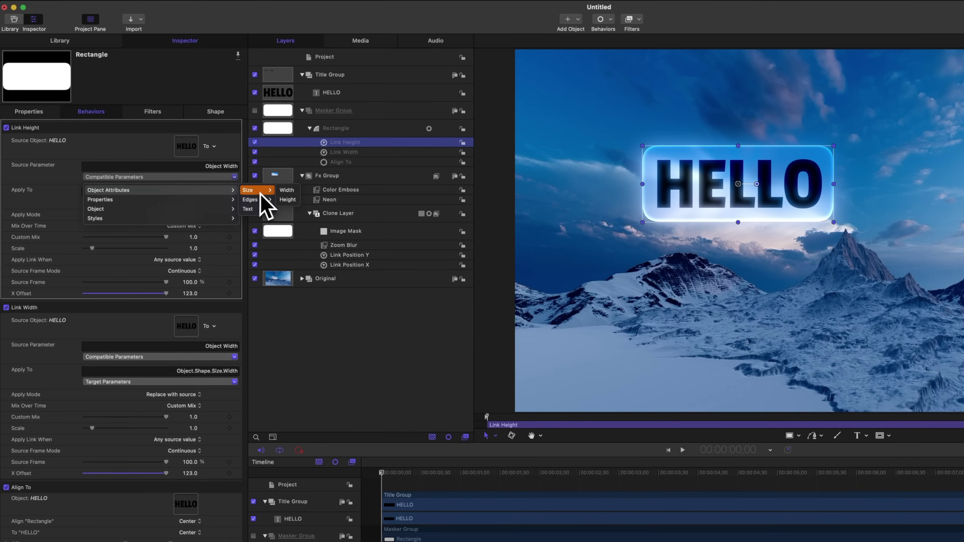
click(300, 212)
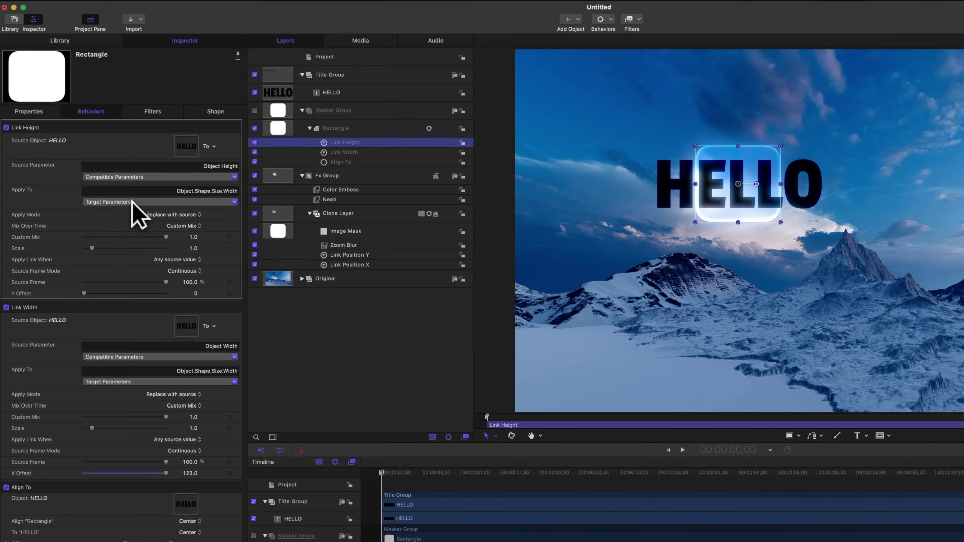
click(166, 201)
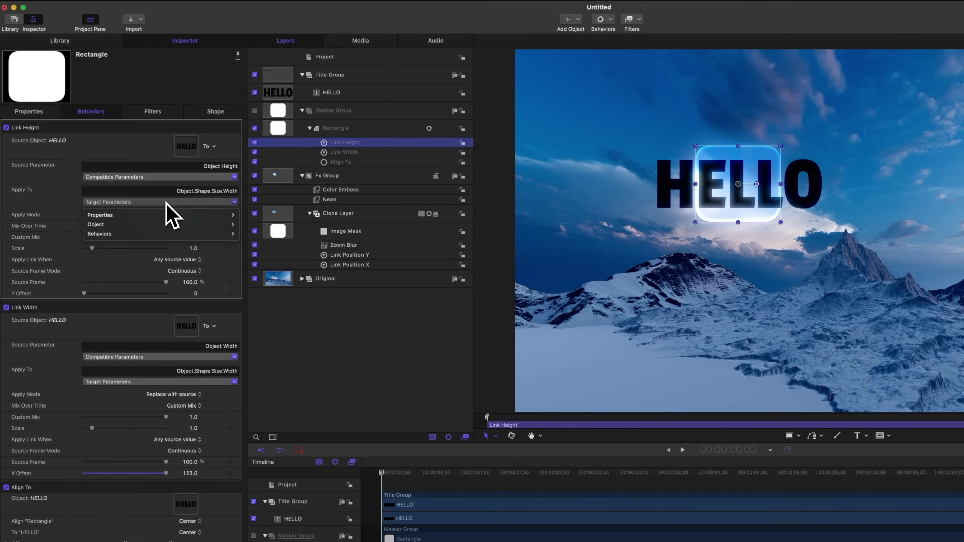
mouse_move(163, 226)
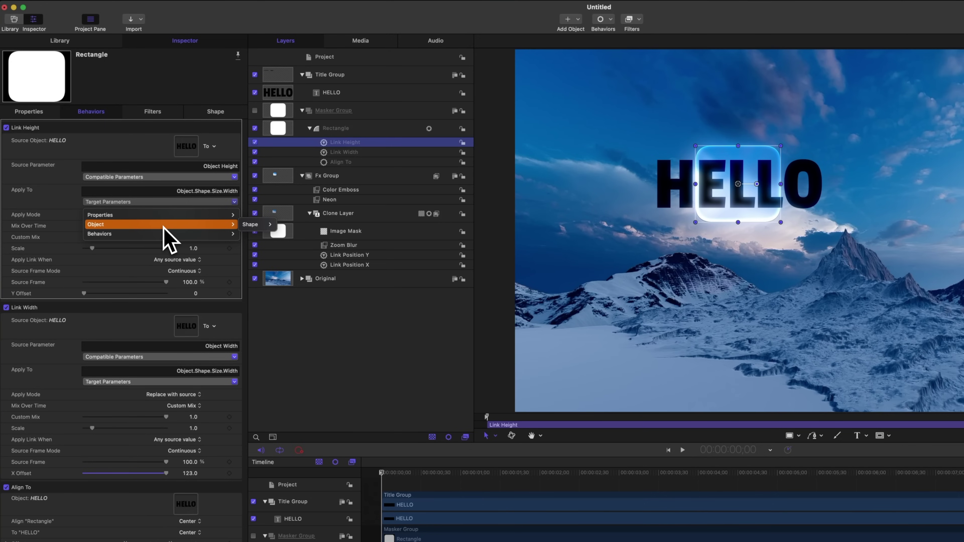
mouse_move(256, 224)
mouse_move(302, 271)
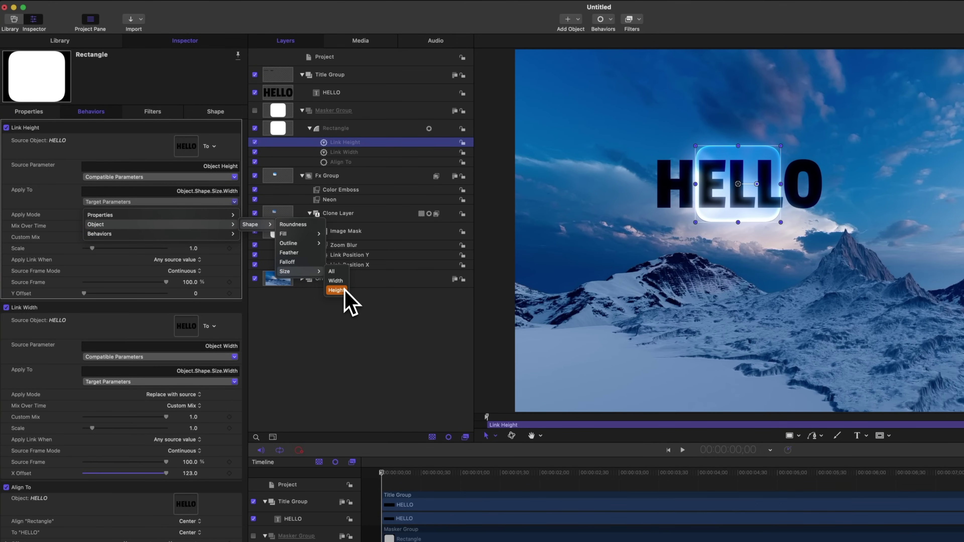
click(336, 290)
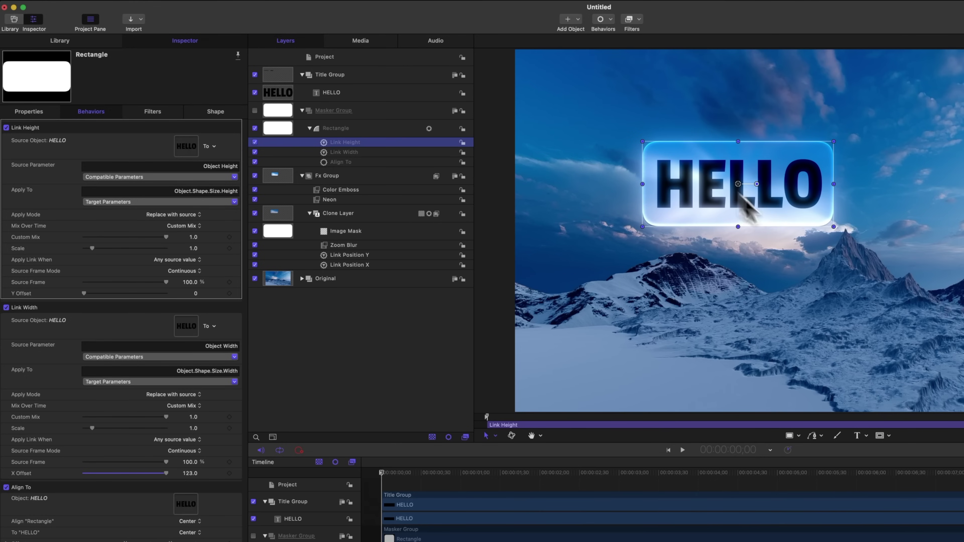
- Increase the HELLO text's font size to 492
click(282, 93)
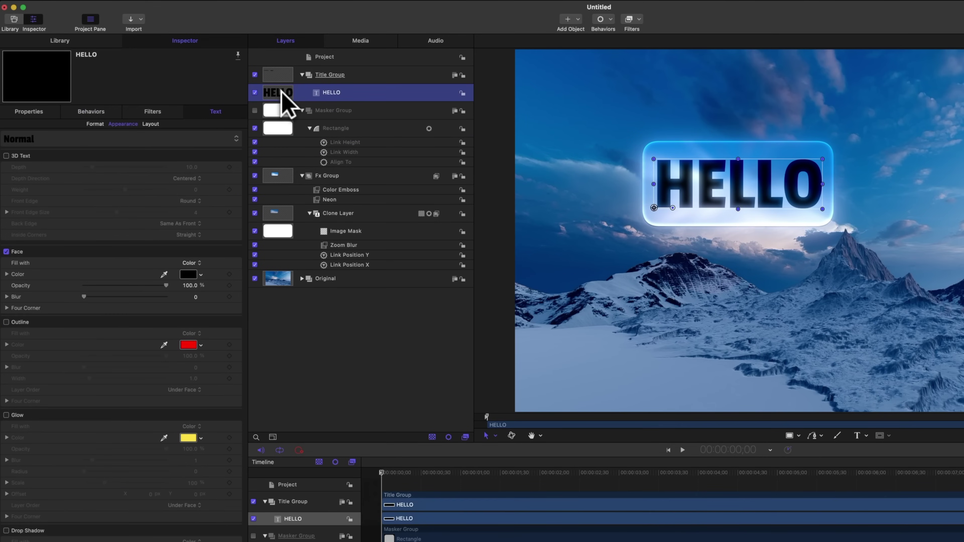
click(95, 123)
drag(191, 190, 190, 190)
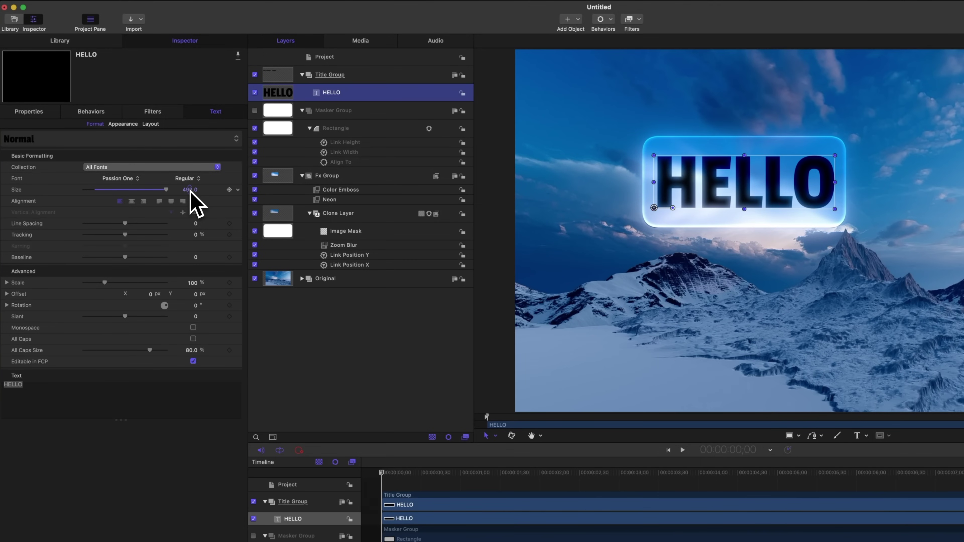
- Reset the HELLO text's position to the canvas center and set its alignment to center
click(23, 112)
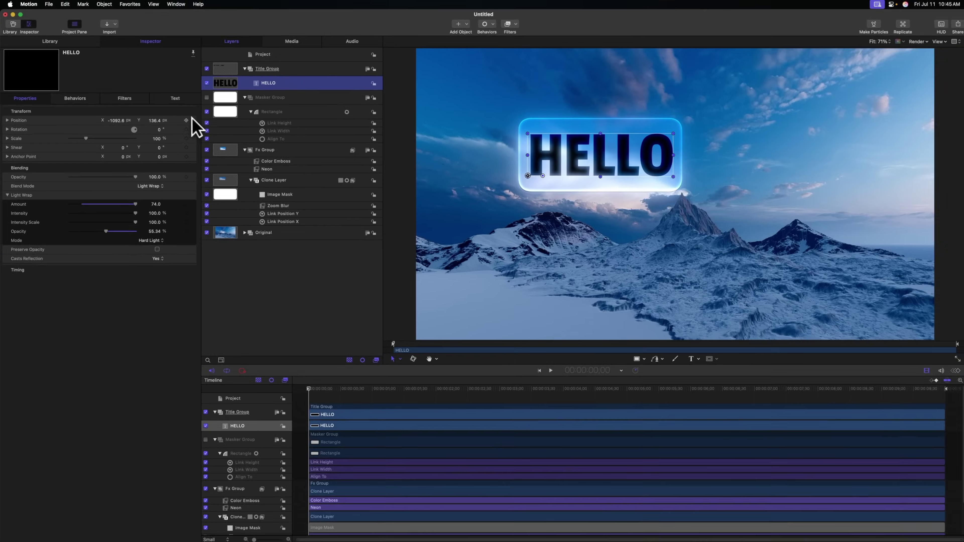
click(238, 139)
click(197, 125)
click(173, 98)
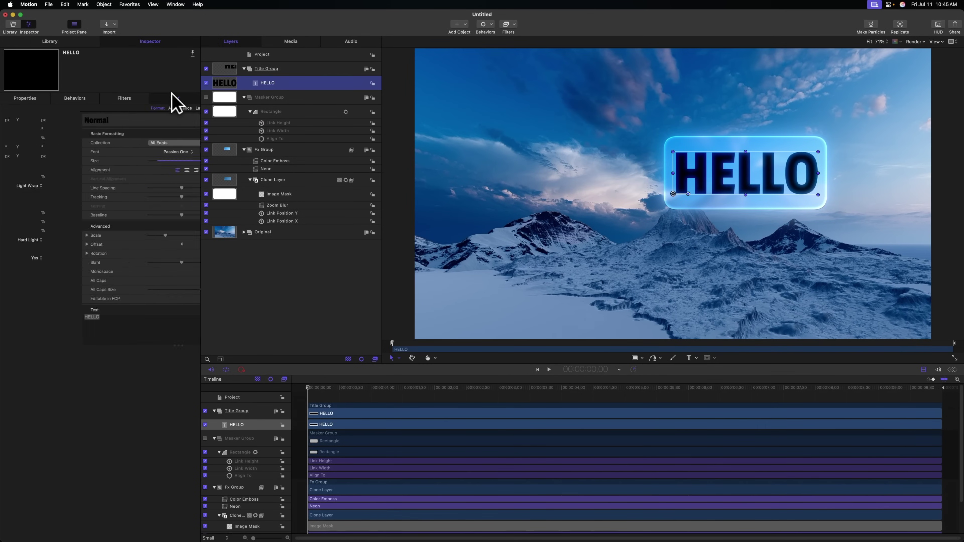
click(106, 170)
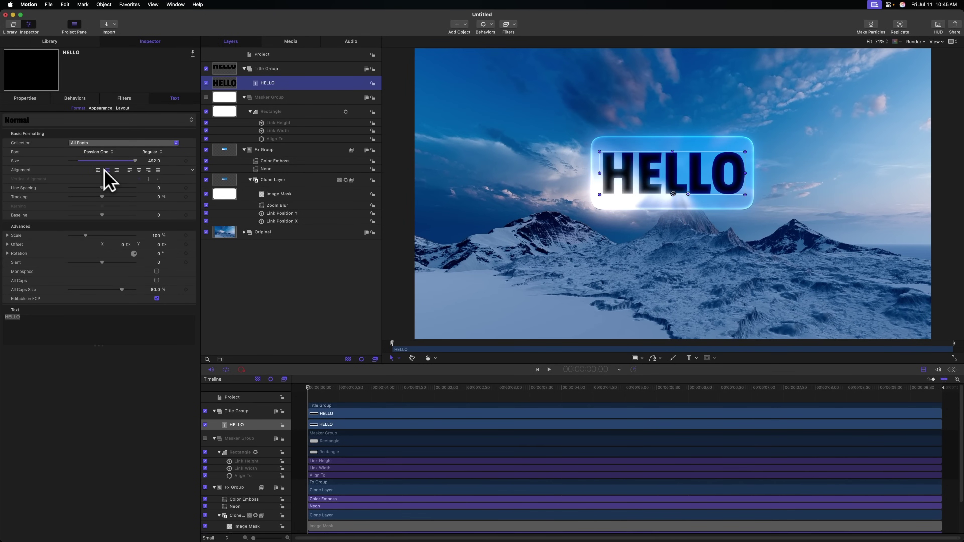
- Add the Prism blur filter to the Clone Layer and adjust it to Amount 49.4 and Angle 12.1°
click(668, 190)
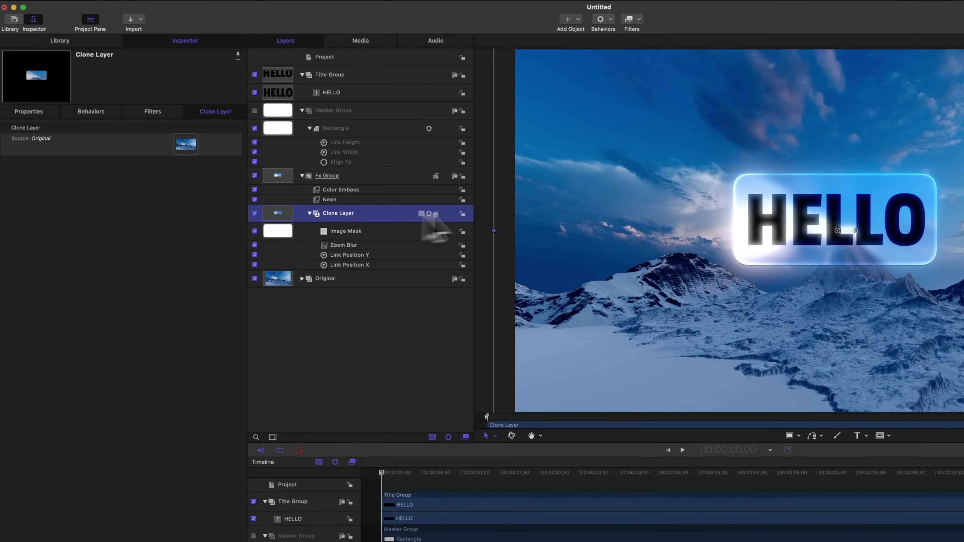
click(638, 21)
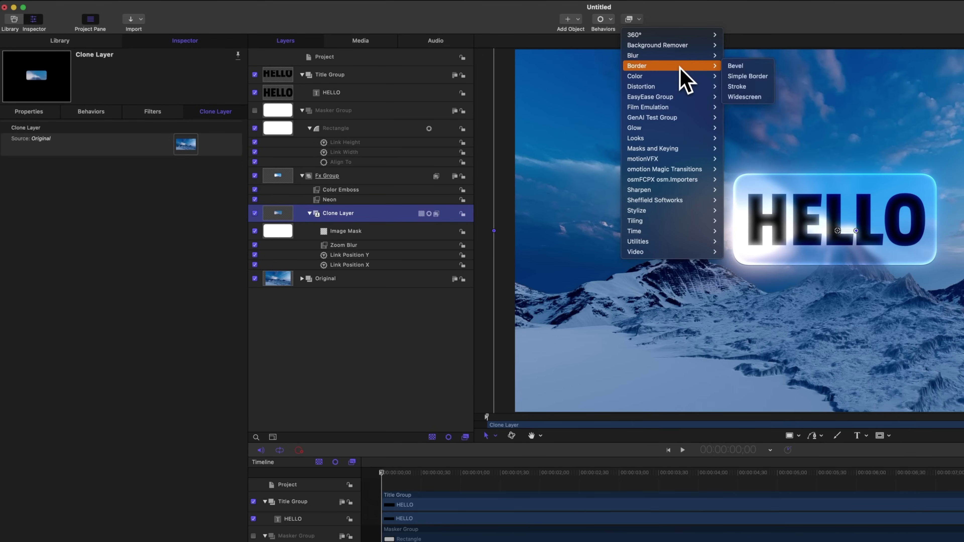
mouse_move(683, 56)
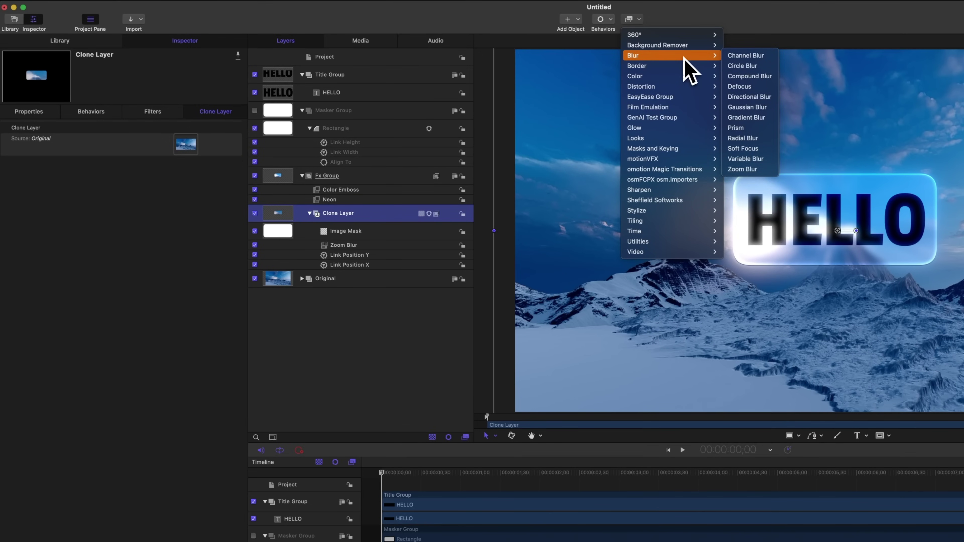
click(760, 129)
drag(108, 137, 197, 151)
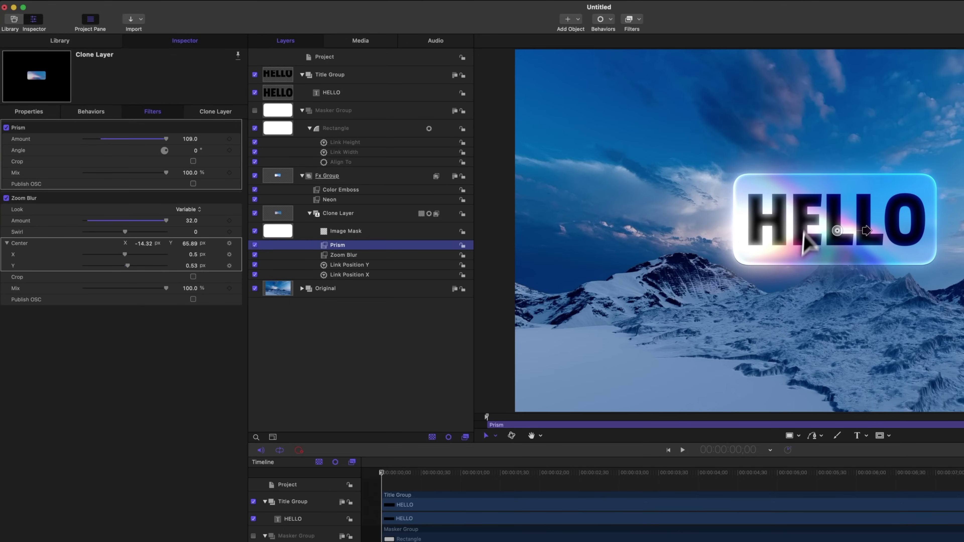
mouse_move(860, 230)
mouse_down()
mouse_move(870, 212)
mouse_move(930, 184)
mouse_move(872, 210)
mouse_move(963, 183)
mouse_move(857, 227)
mouse_up()
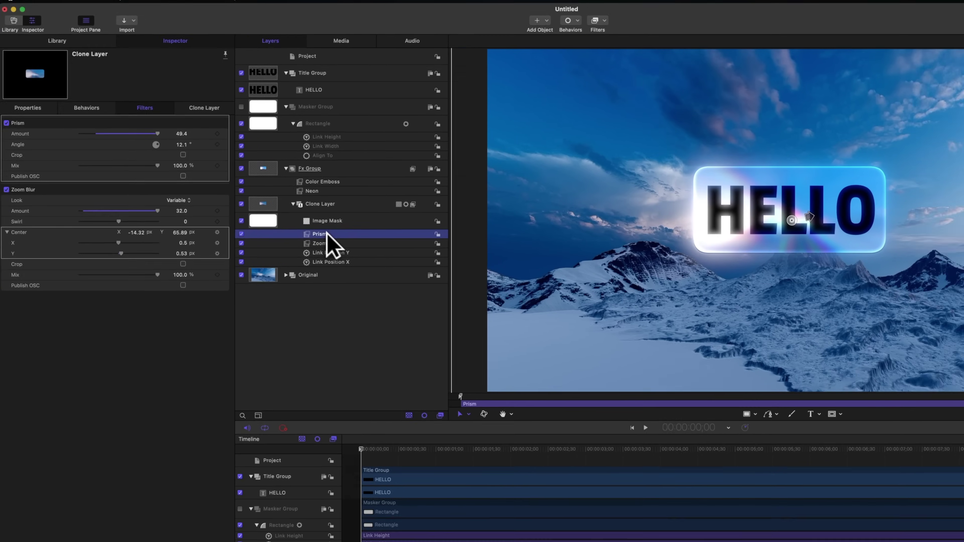
click(346, 245)
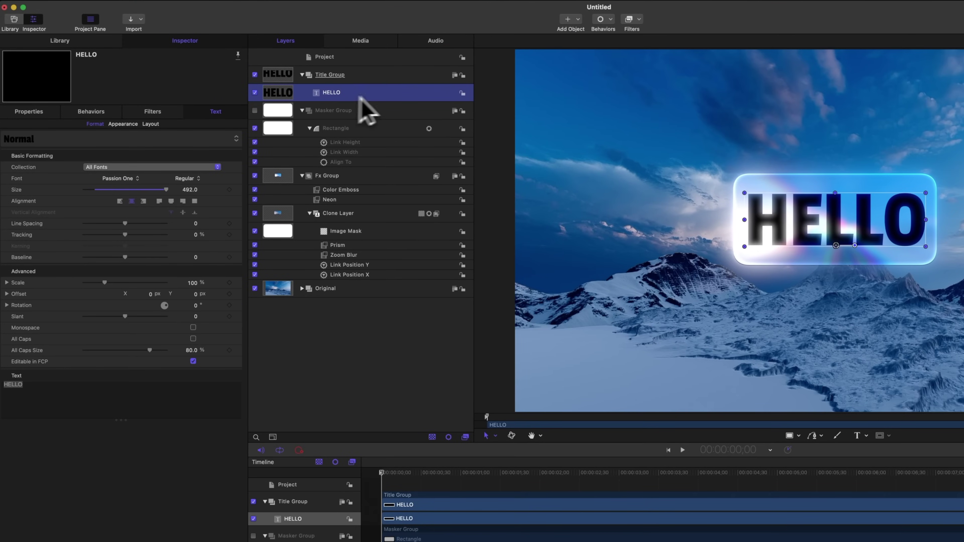
- Add the Arrange In basic text behavior to the HELLO text and scrub the timeline to preview its animation
click(606, 22)
mouse_move(641, 138)
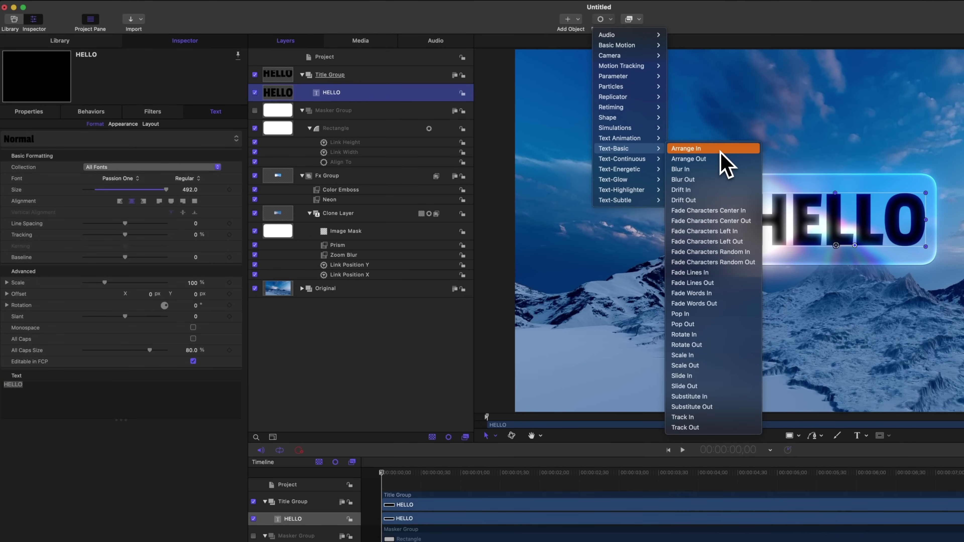
click(721, 151)
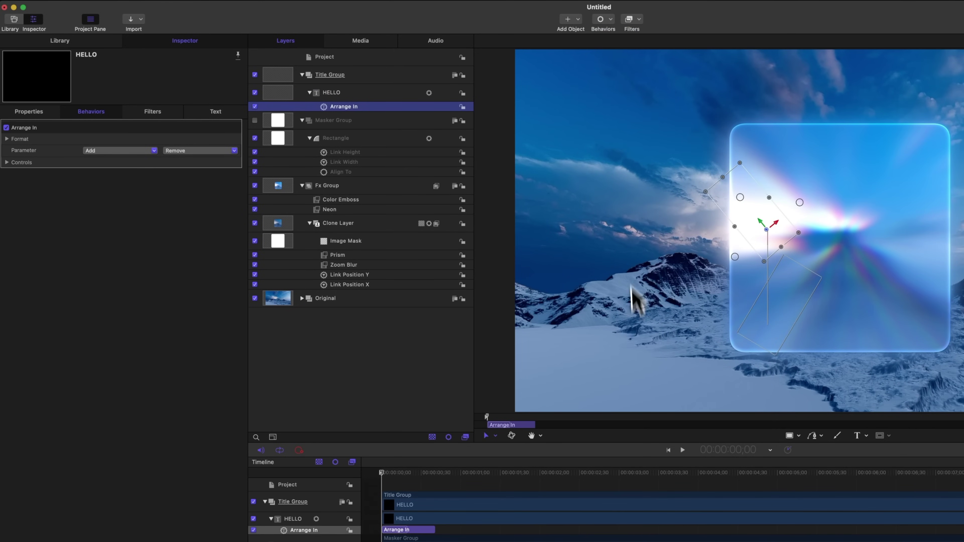
drag(389, 469, 445, 509)
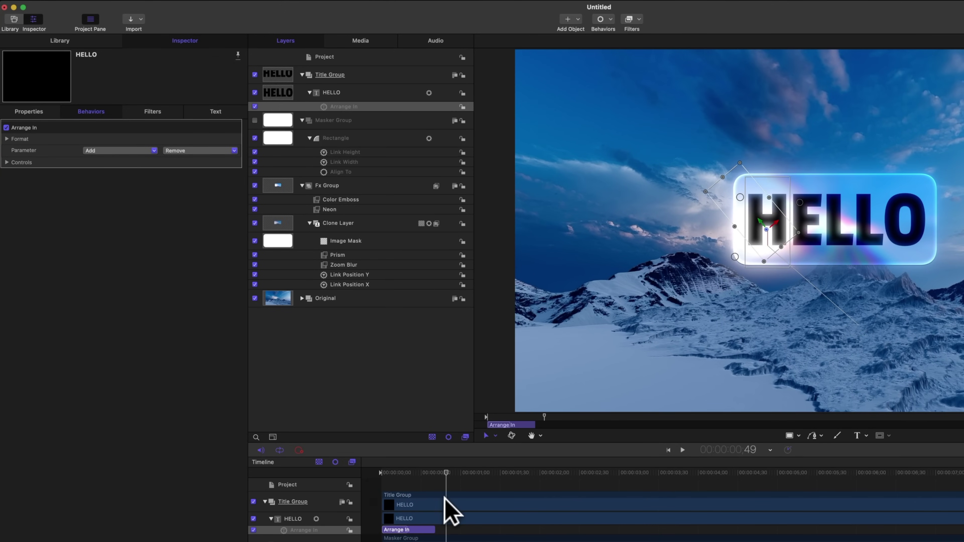
- Set the Link Height behavior's Source Frame Mode to Fixed and scrub back into the Arrange In animation to check the panel
click(291, 137)
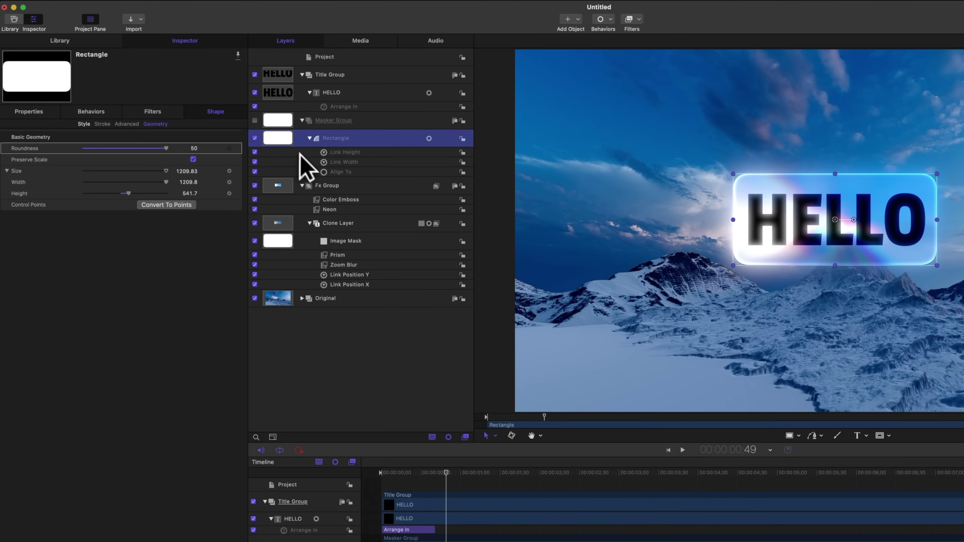
click(303, 160)
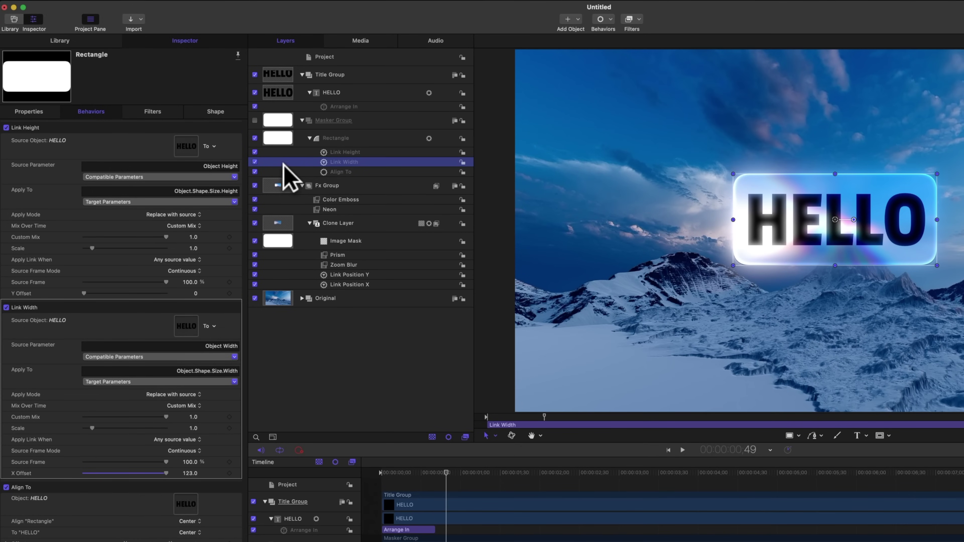
click(64, 270)
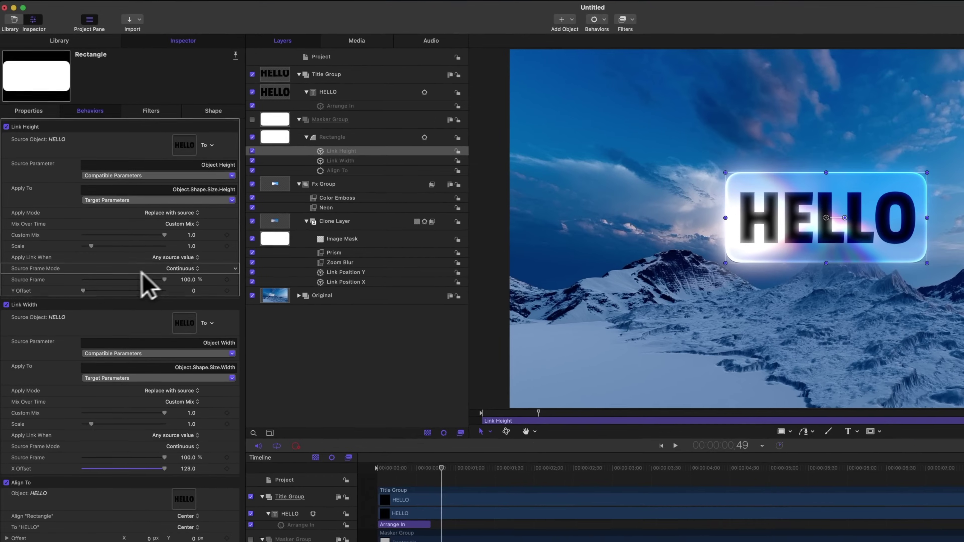
click(183, 270)
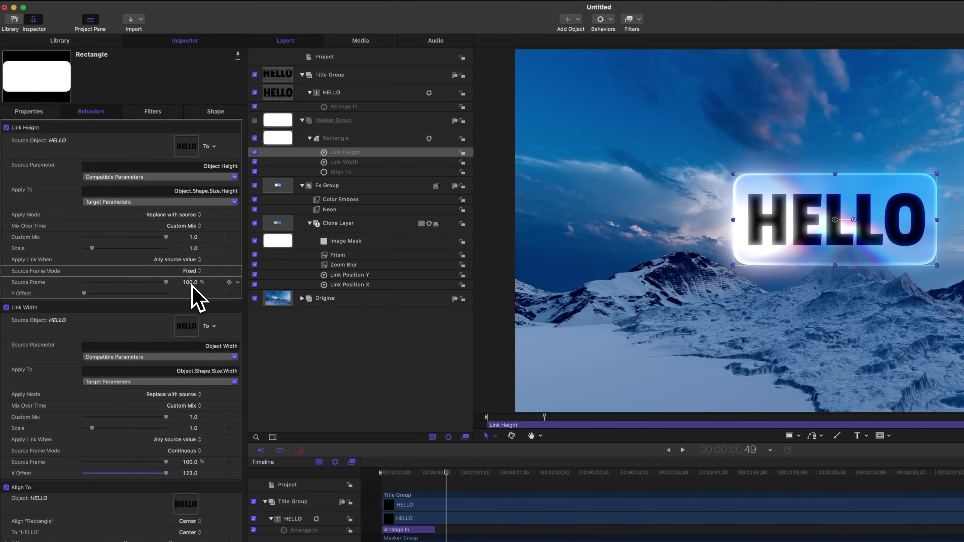
click(53, 281)
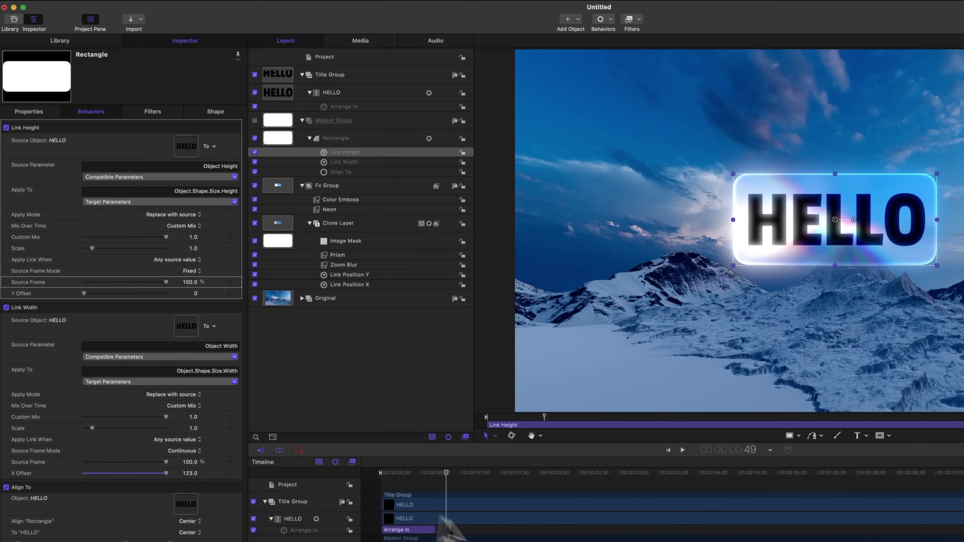
drag(448, 474, 417, 481)
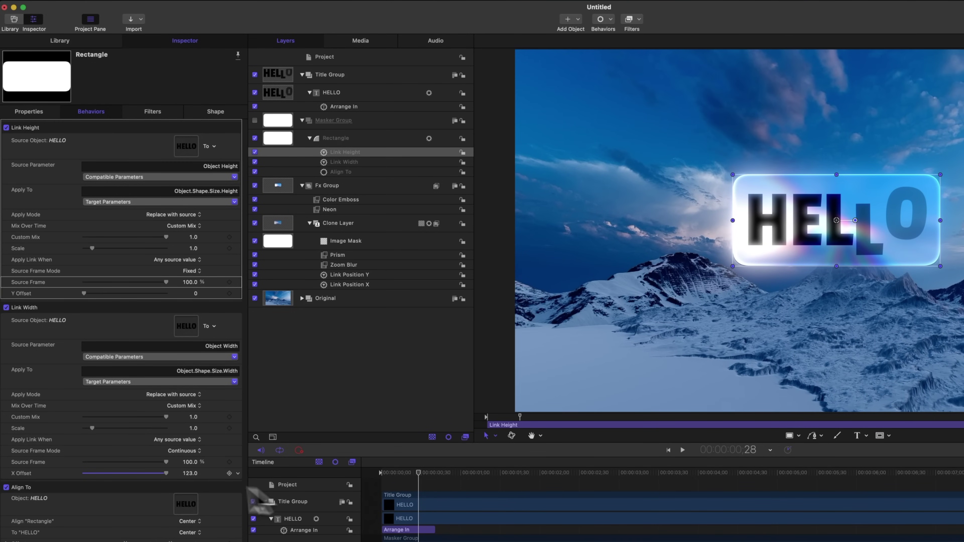
- Open the Source Frame Mode choices of the Link Width behavior
click(54, 455)
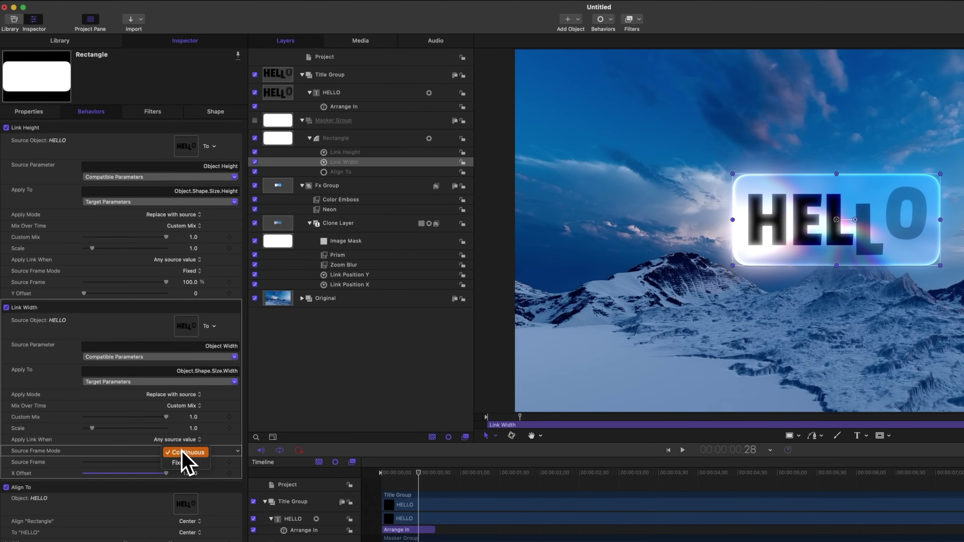